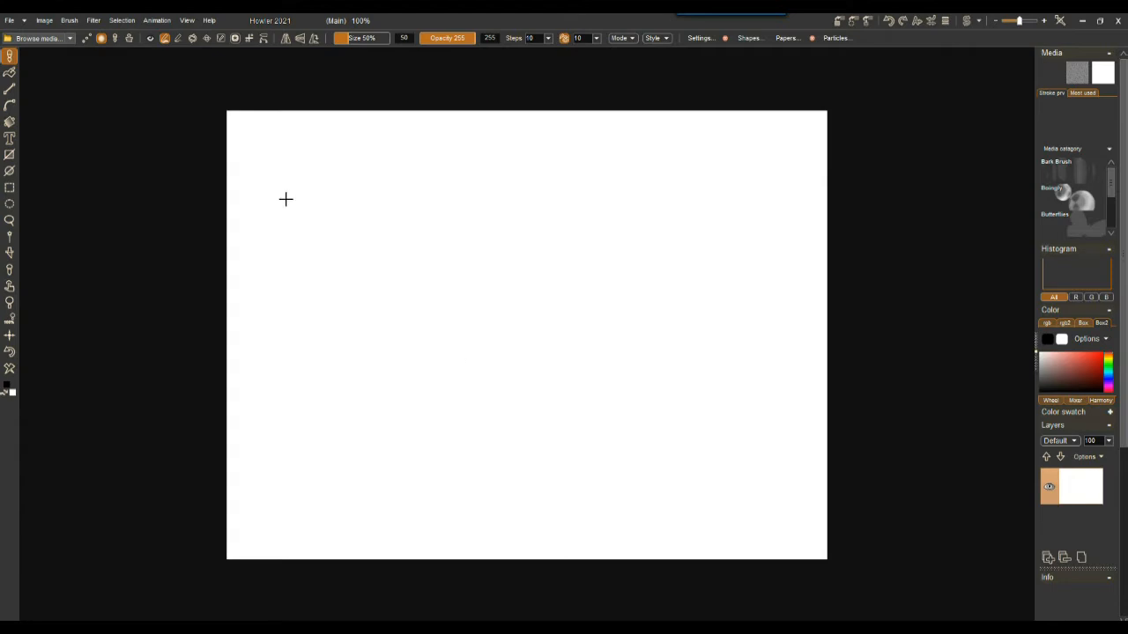
click(157, 20)
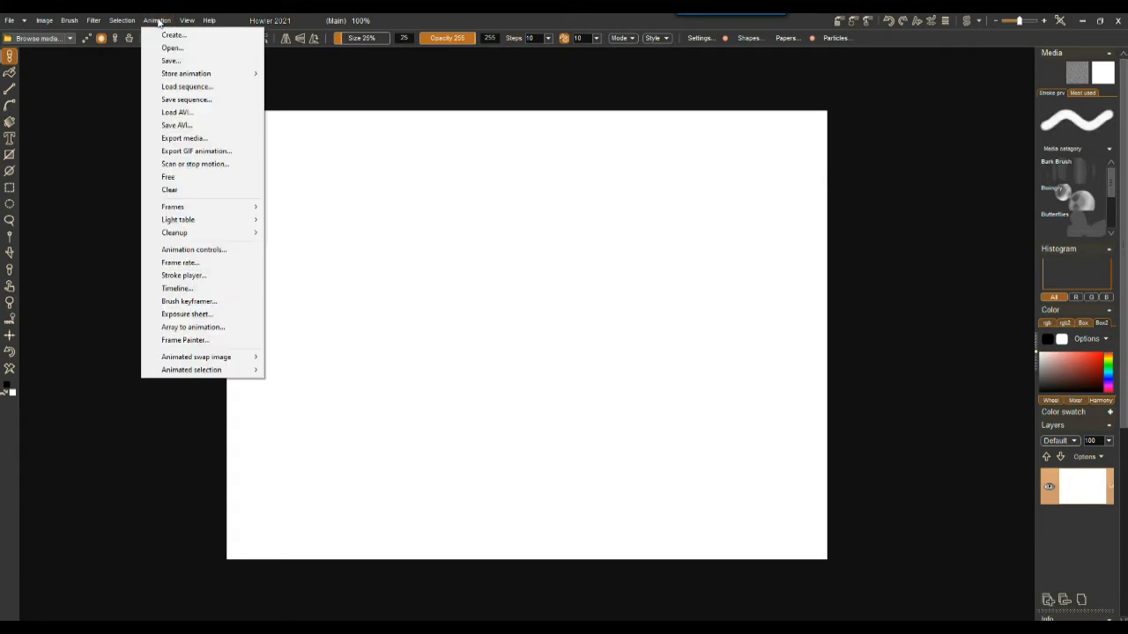
mouse_move(185, 77)
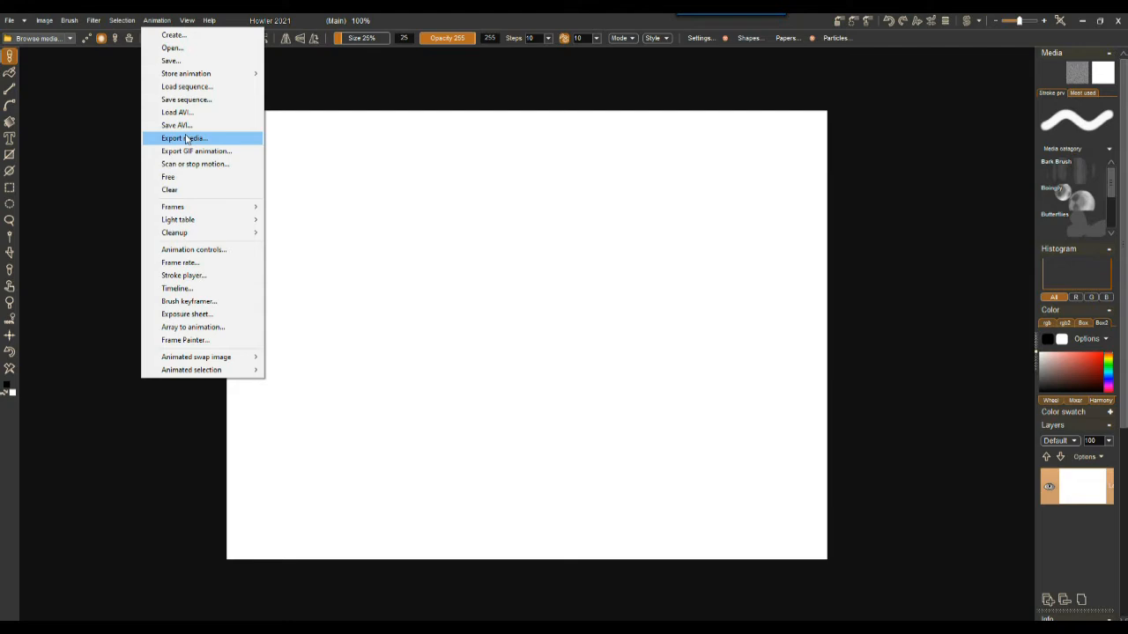
mouse_move(199, 225)
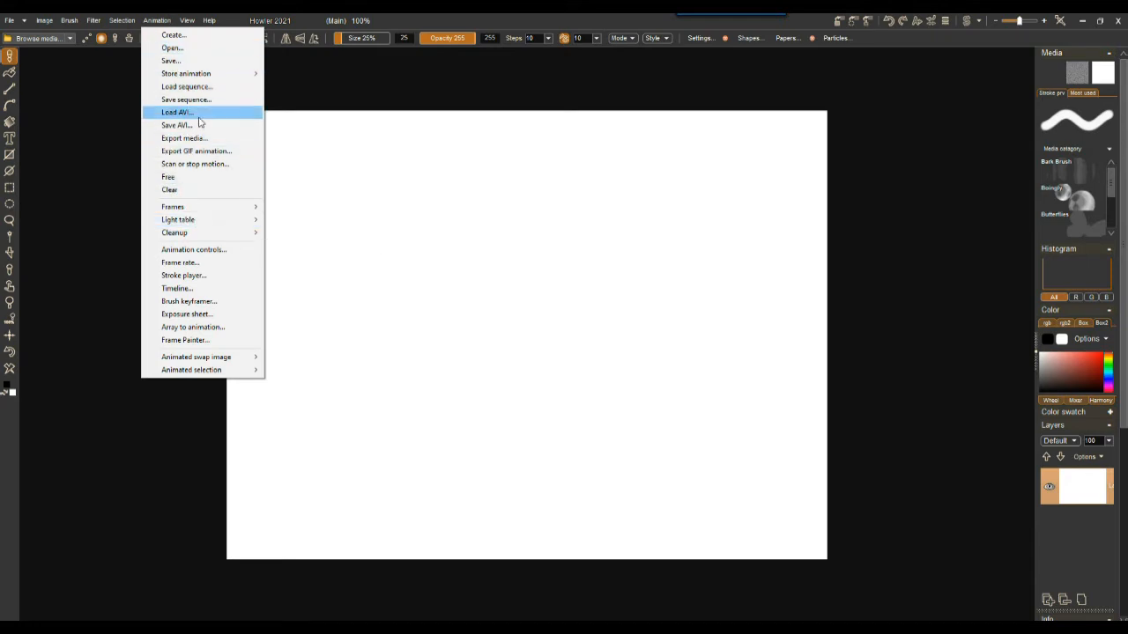
click(454, 19)
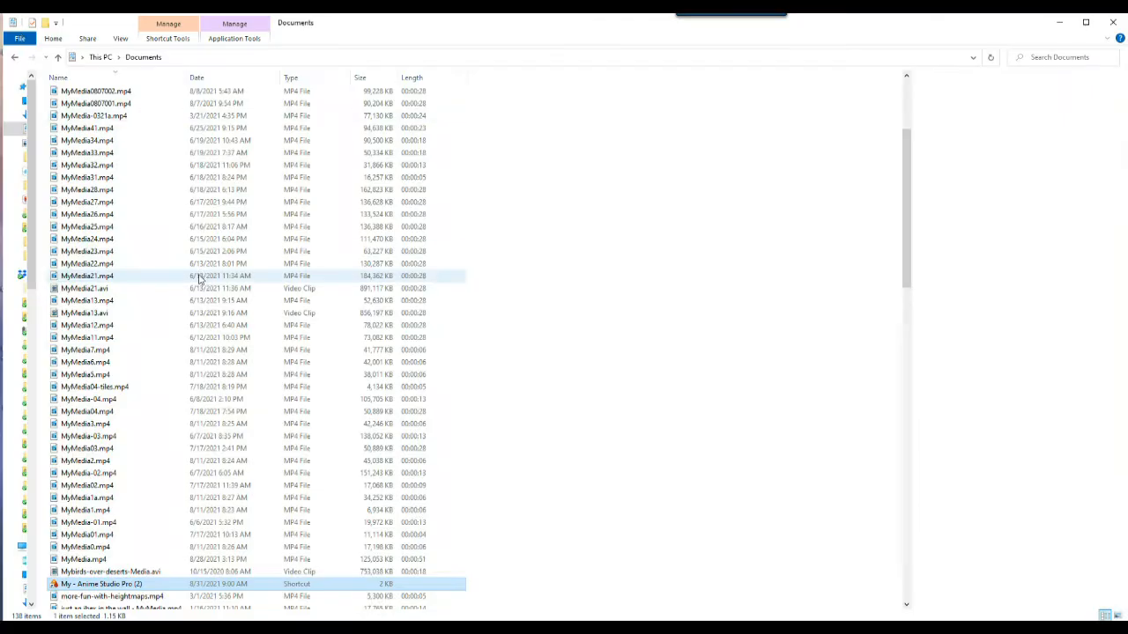
Step: Preview the MyMedia video clips in the Documents folder one by one
click(79, 325)
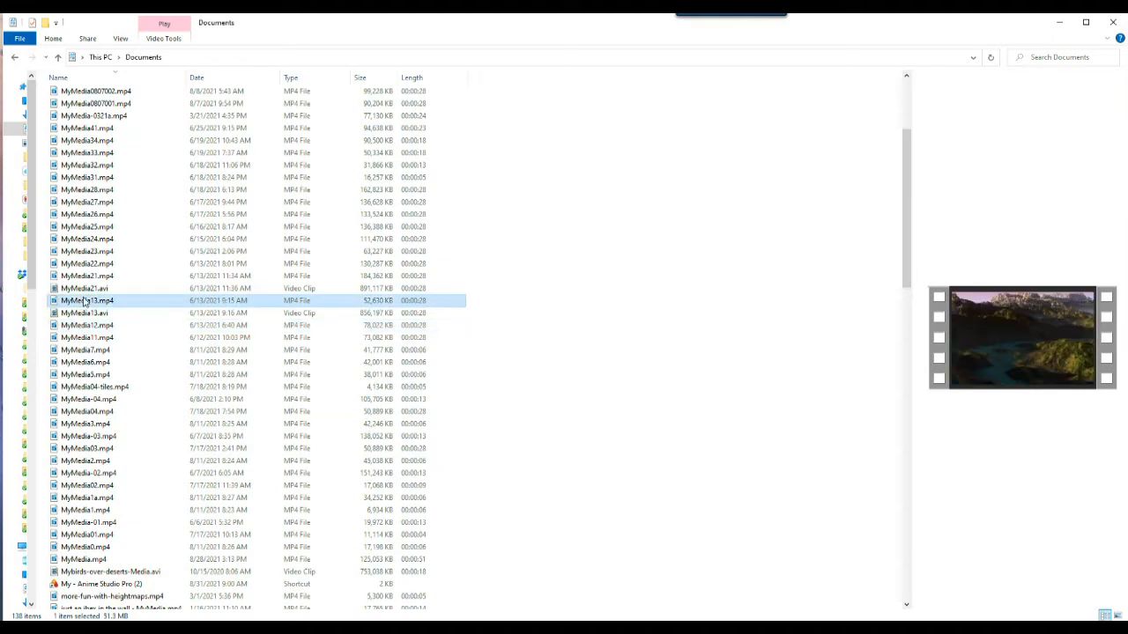
click(79, 226)
click(81, 177)
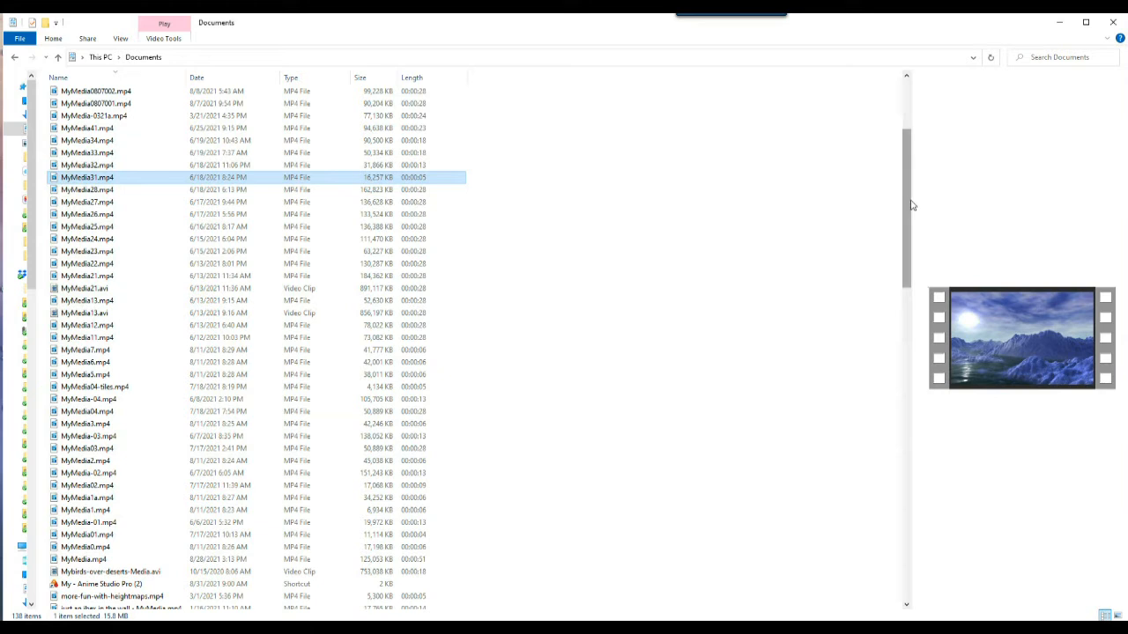
drag(912, 205, 476, 243)
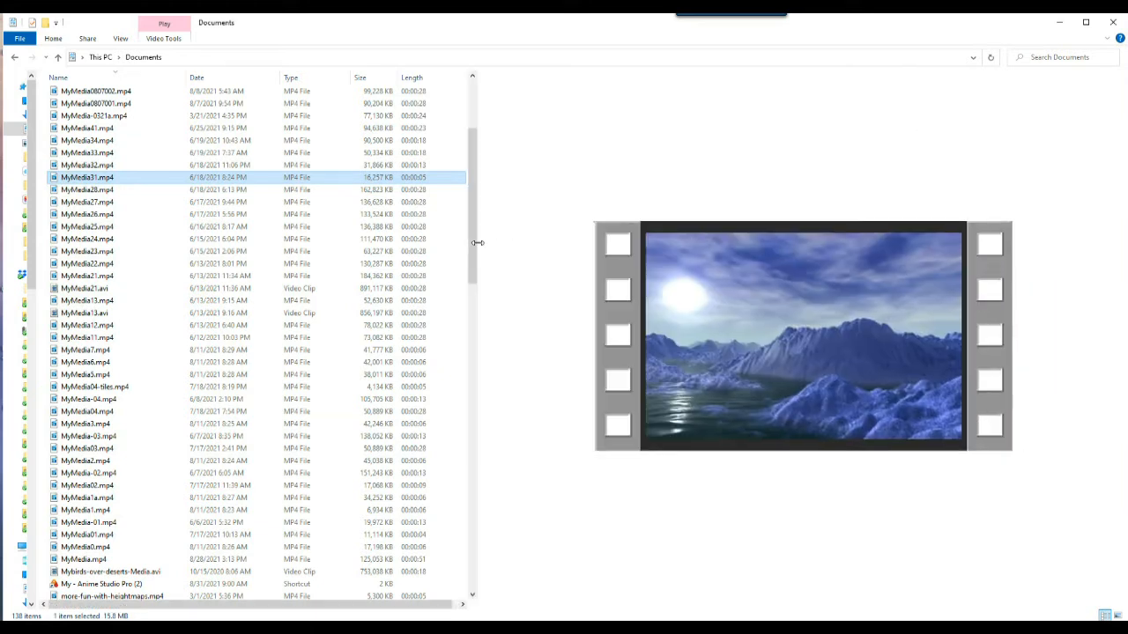
click(89, 203)
click(89, 214)
click(91, 240)
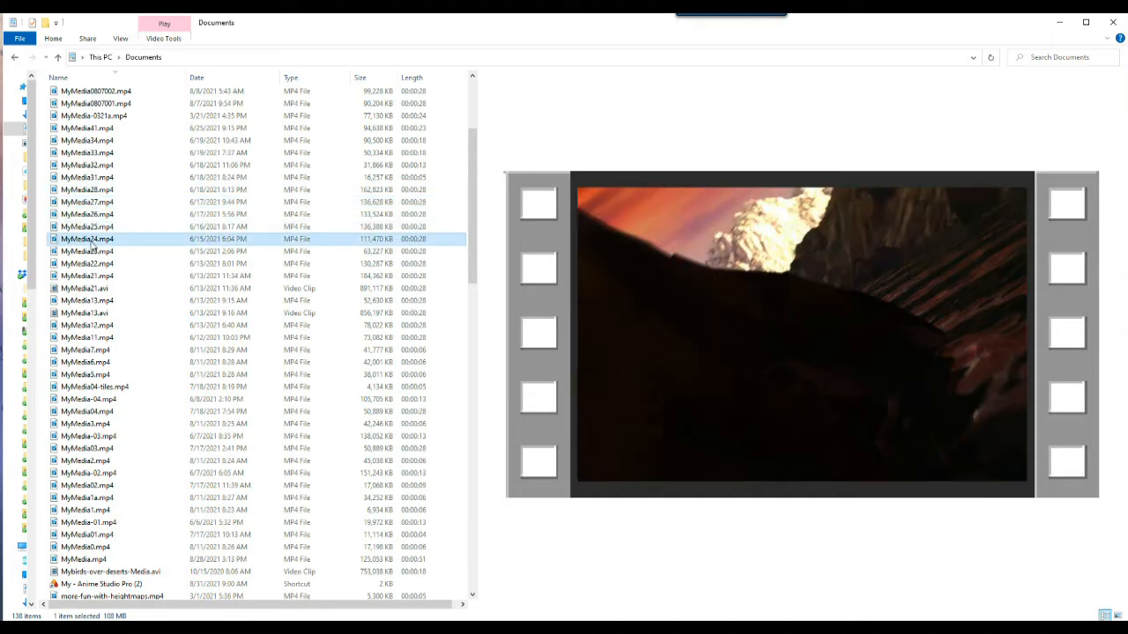
click(97, 129)
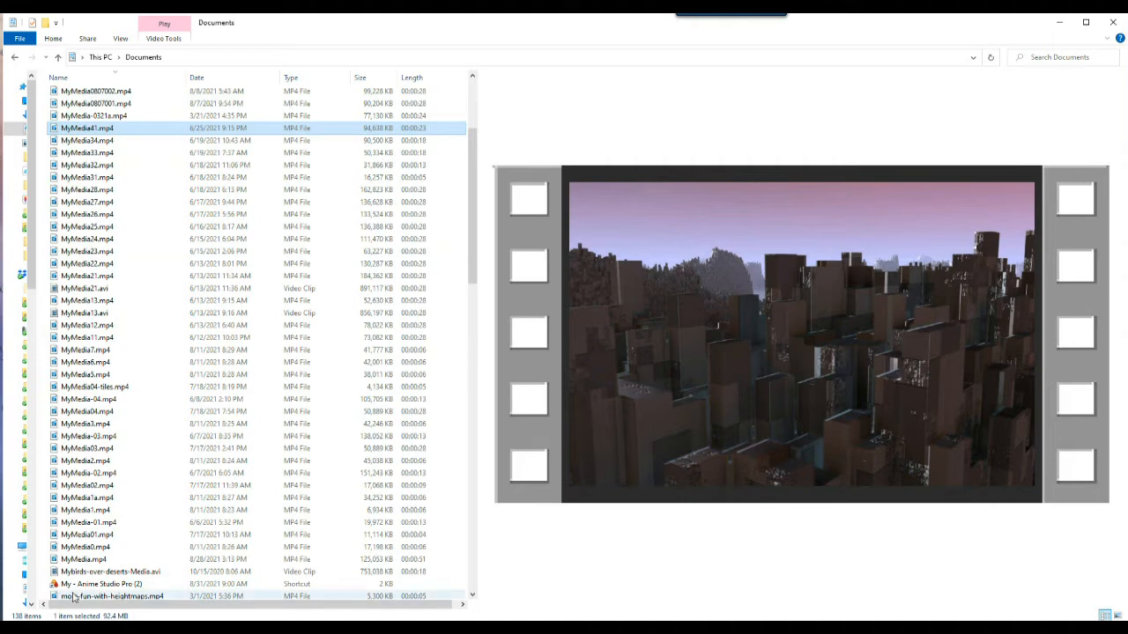
click(73, 562)
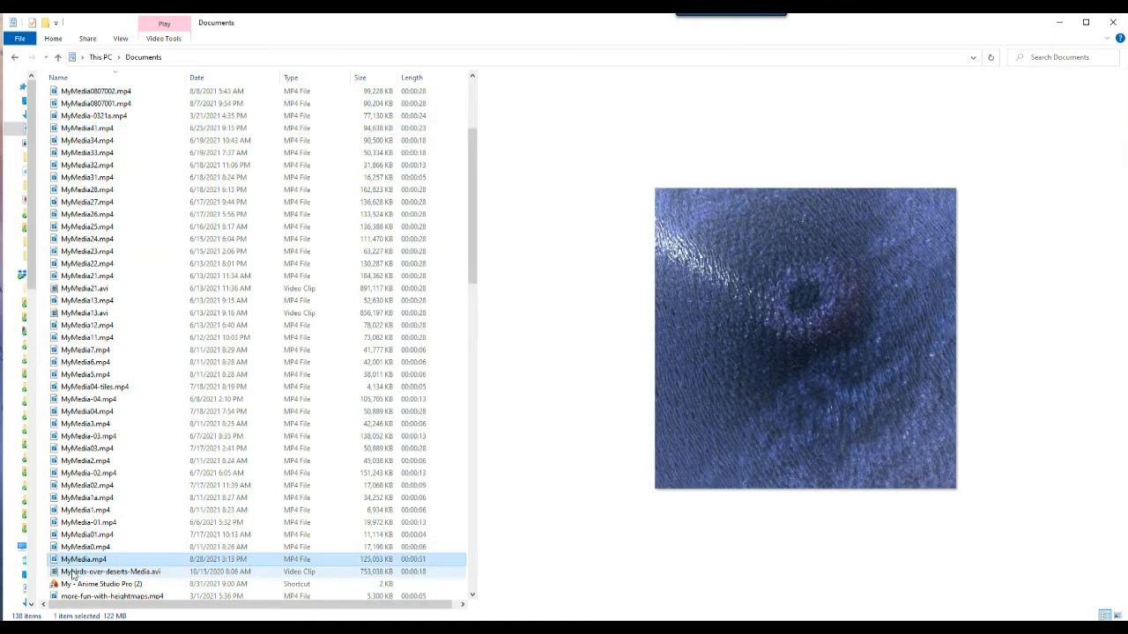
click(74, 573)
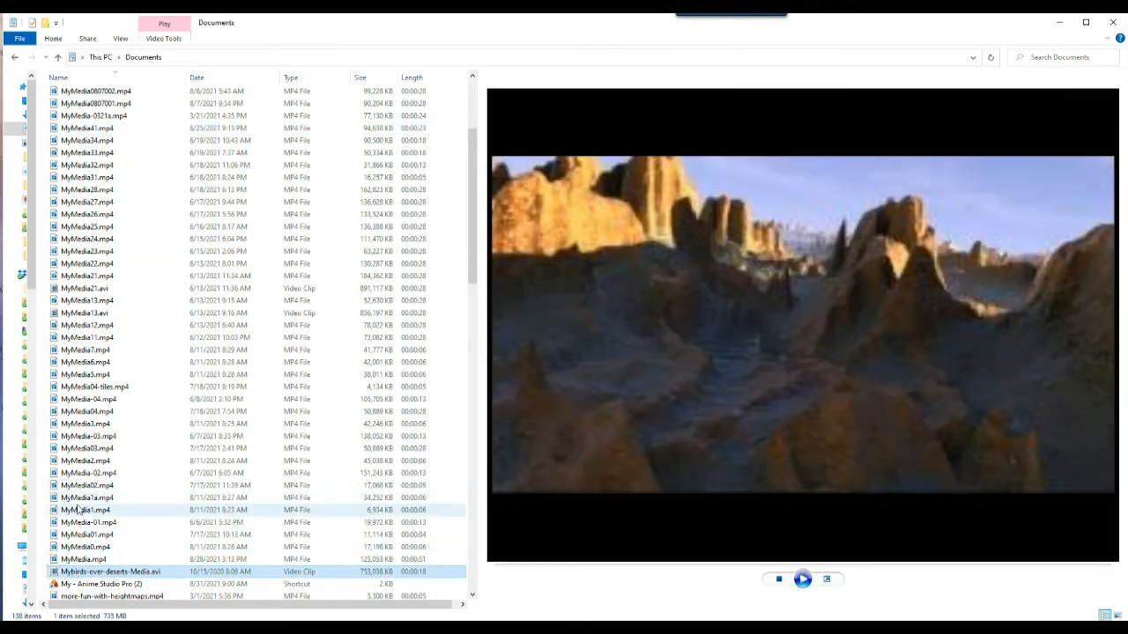
click(78, 498)
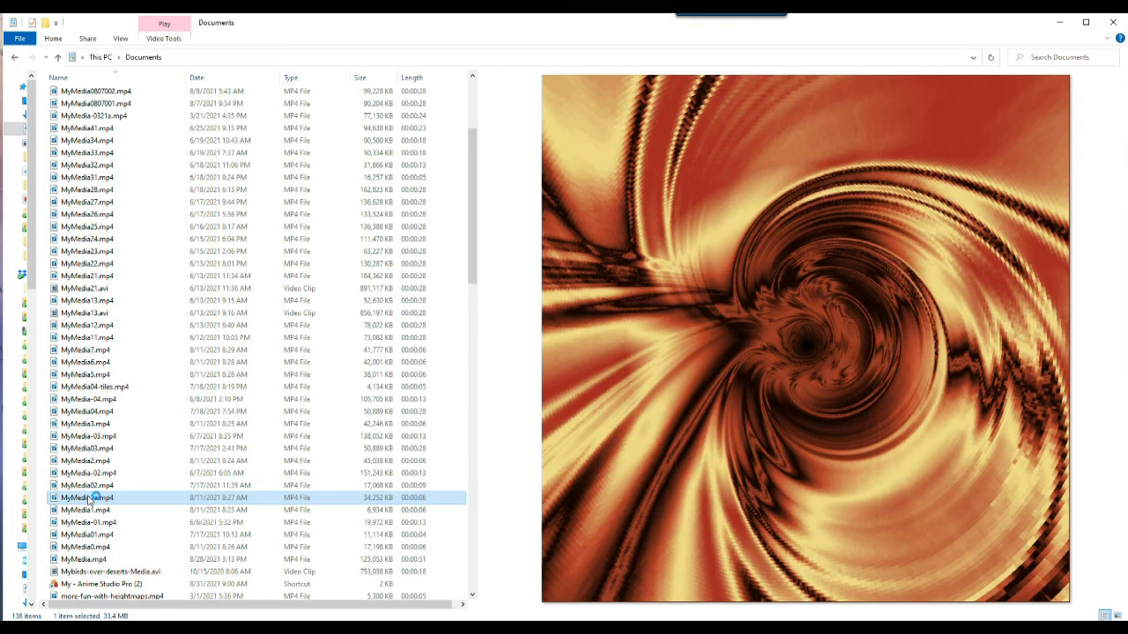
Step: Play the MyMedia1a.mp4, MyMedia02.mp4 and MyMedia-02.mp4 clips full size in the video player
double_click(87, 498)
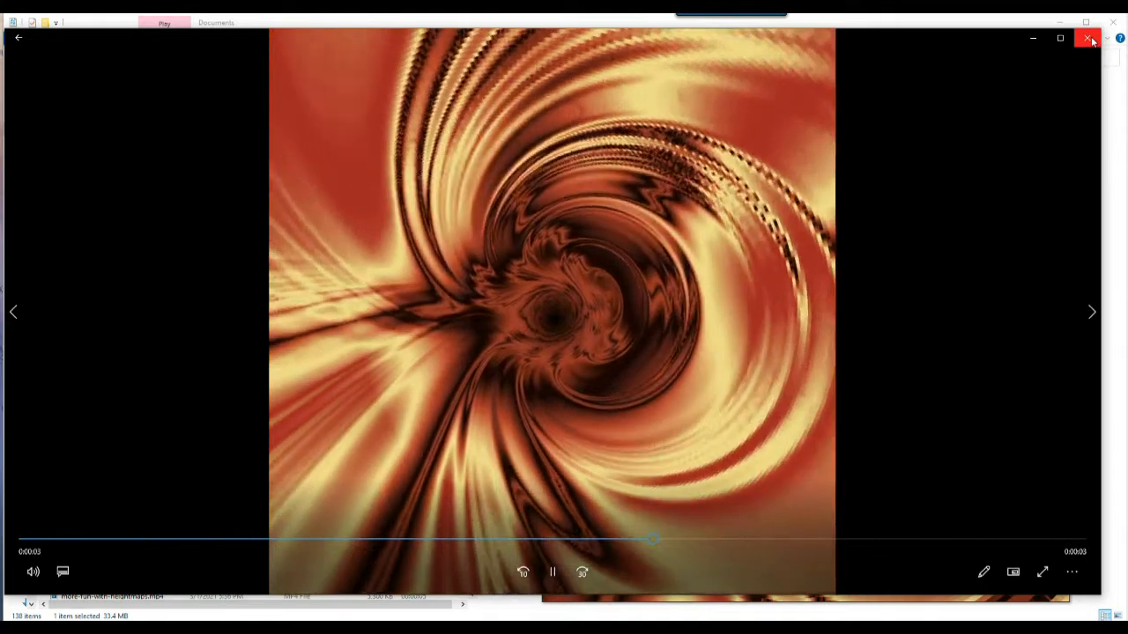
click(1097, 44)
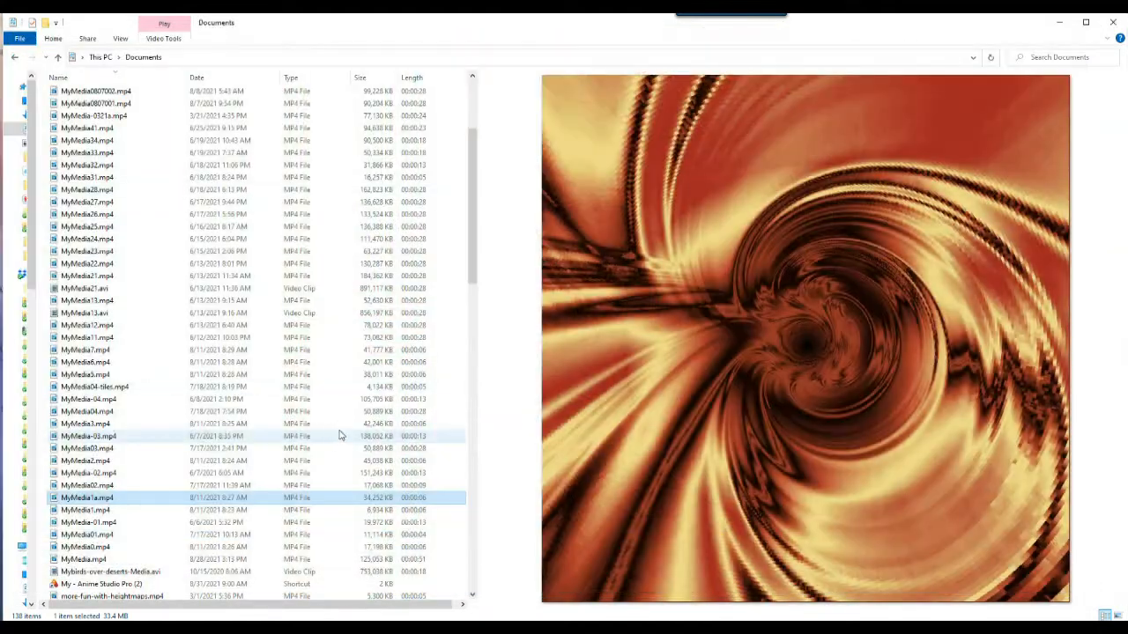
click(71, 487)
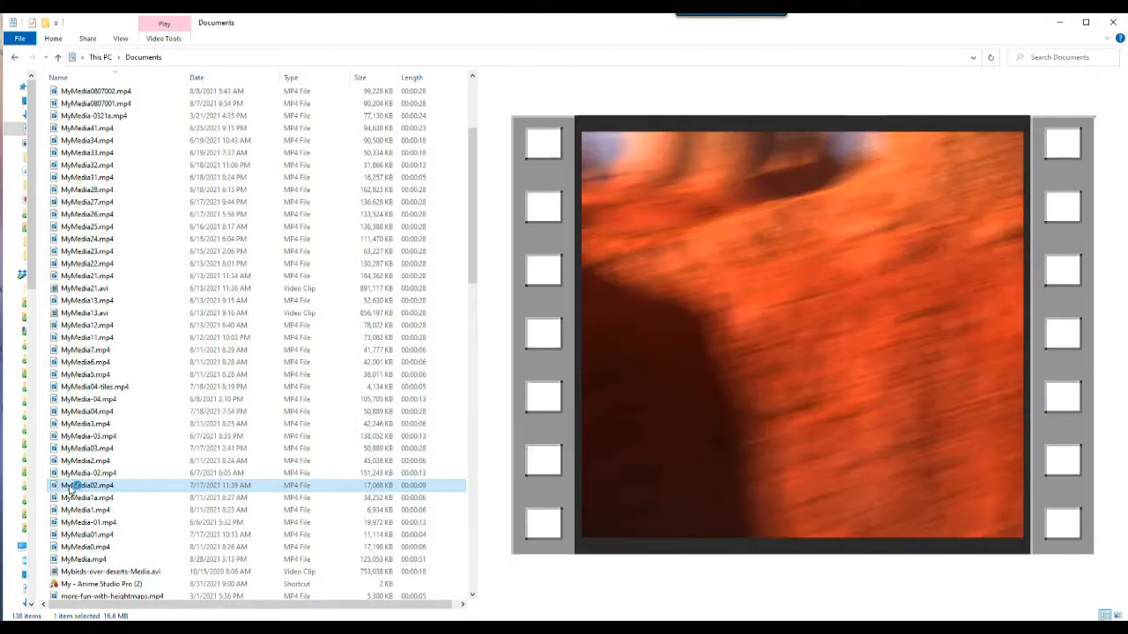
double_click(70, 486)
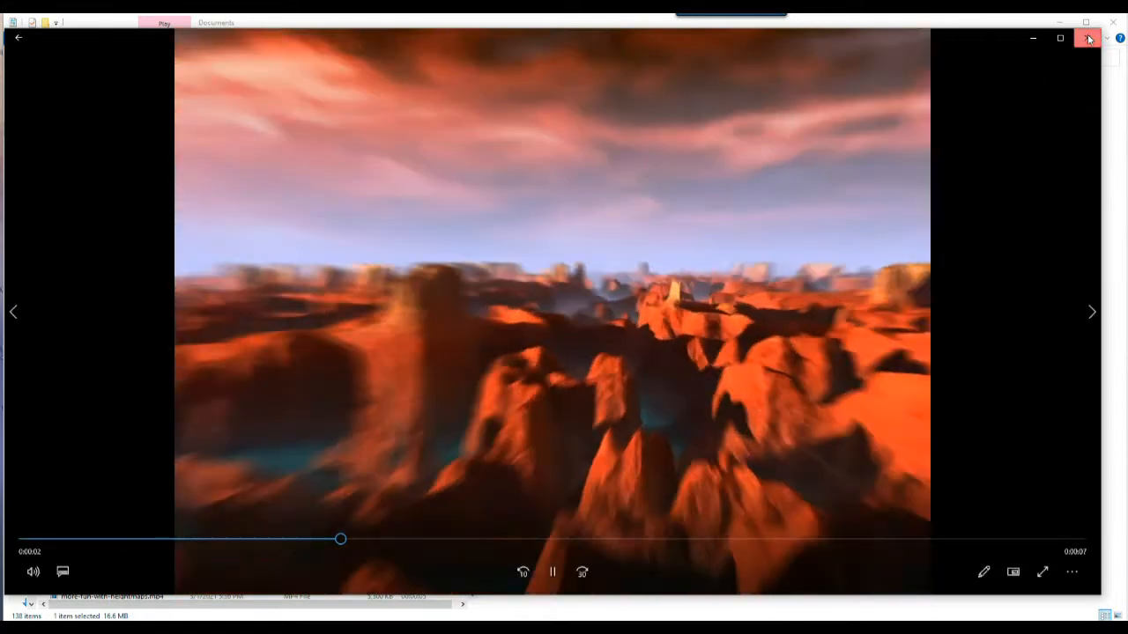
click(1088, 40)
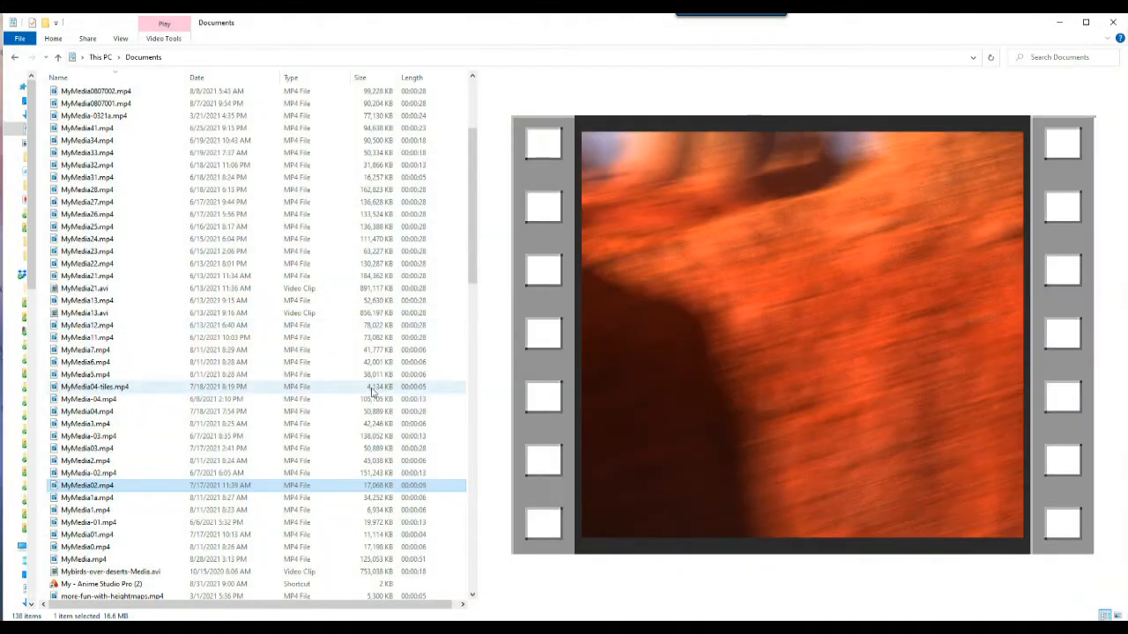
double_click(80, 475)
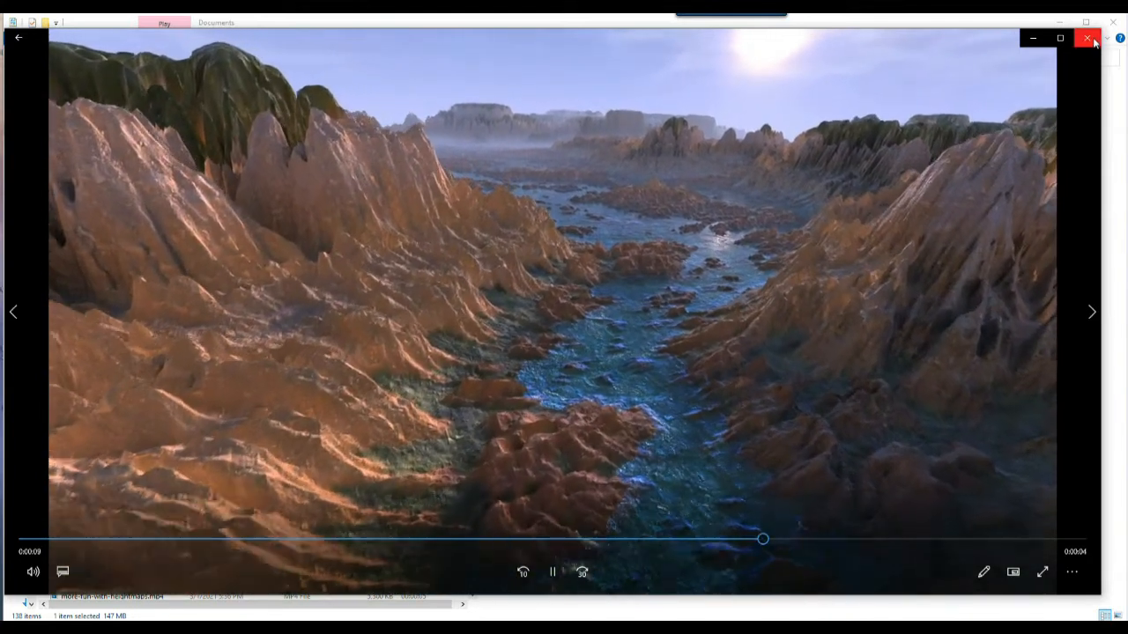
click(1087, 38)
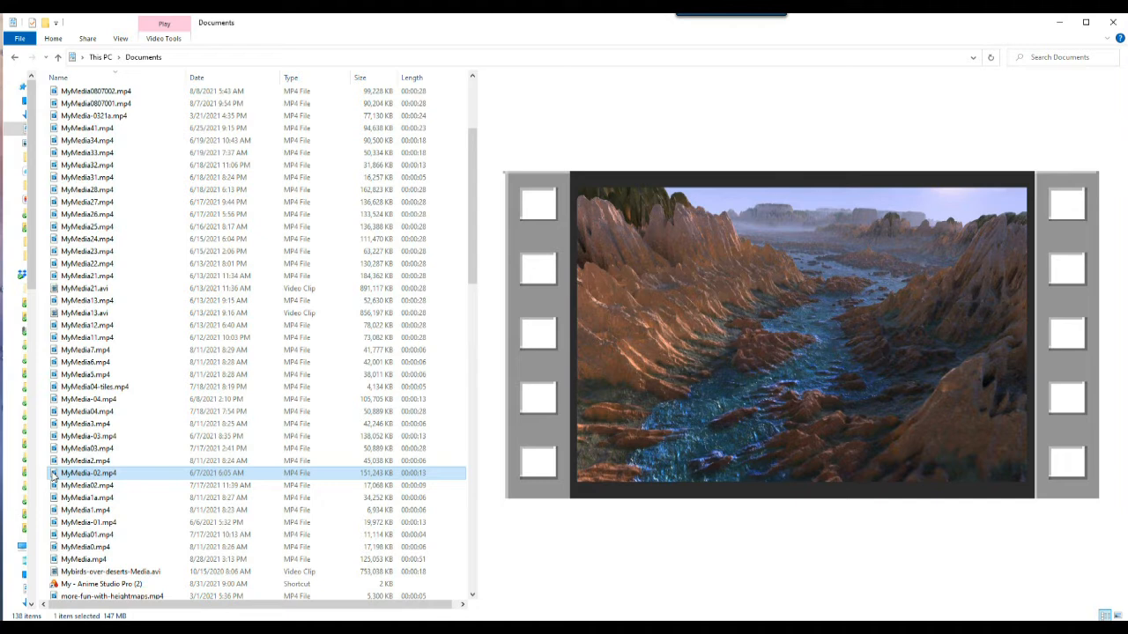
Step: Launch Anime Studio Pro from its shortcut, declining to choose a custom content folder for now
click(97, 571)
click(85, 524)
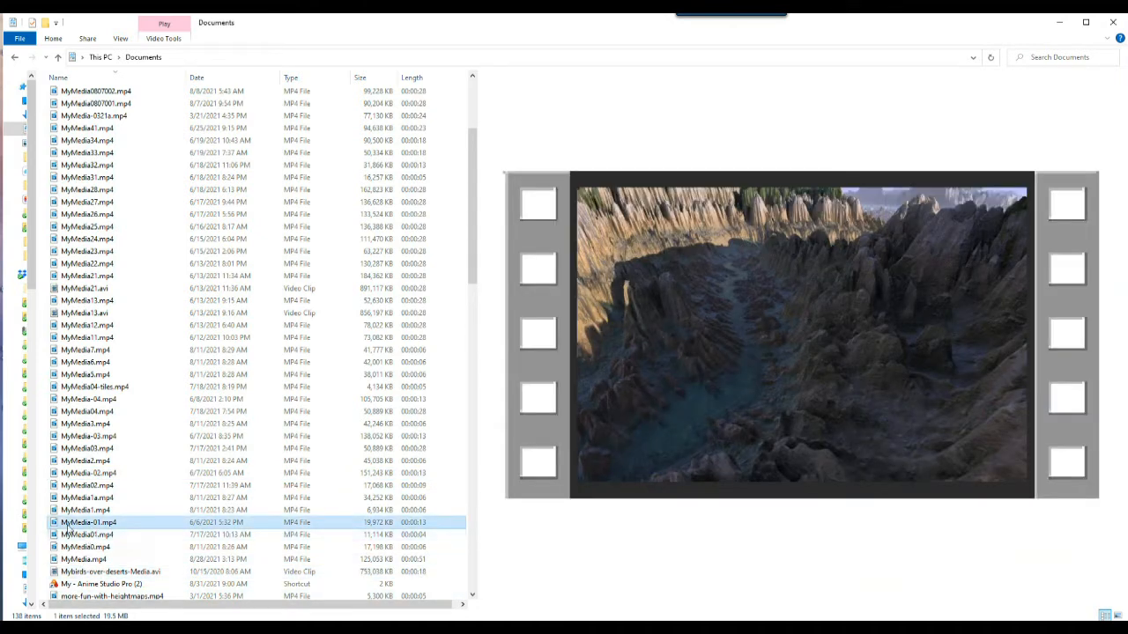
double_click(79, 584)
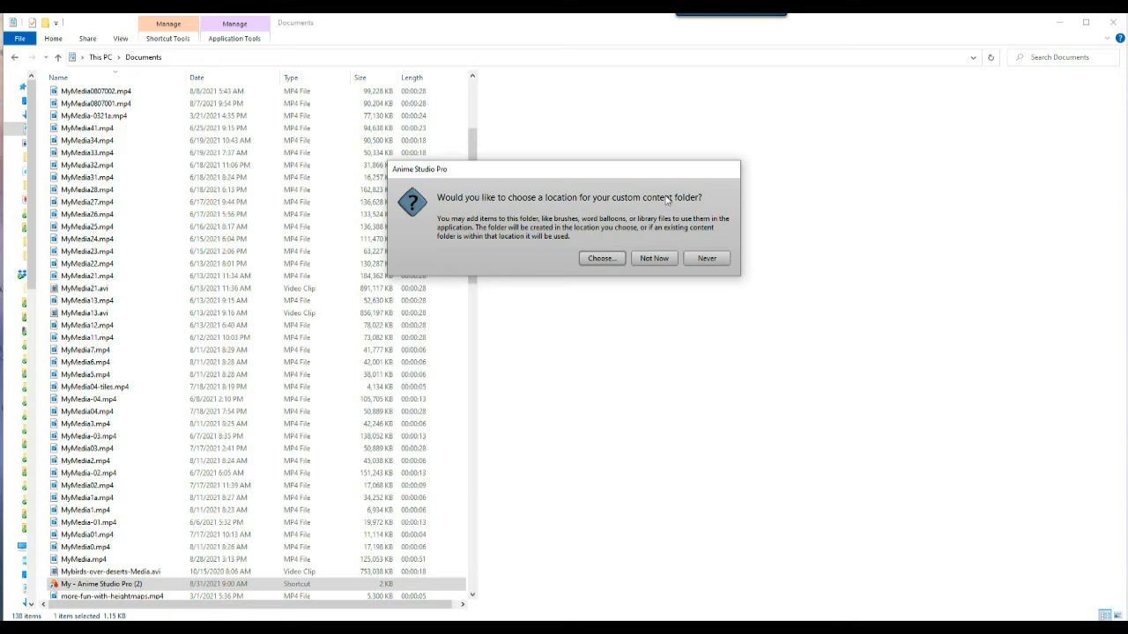
click(655, 259)
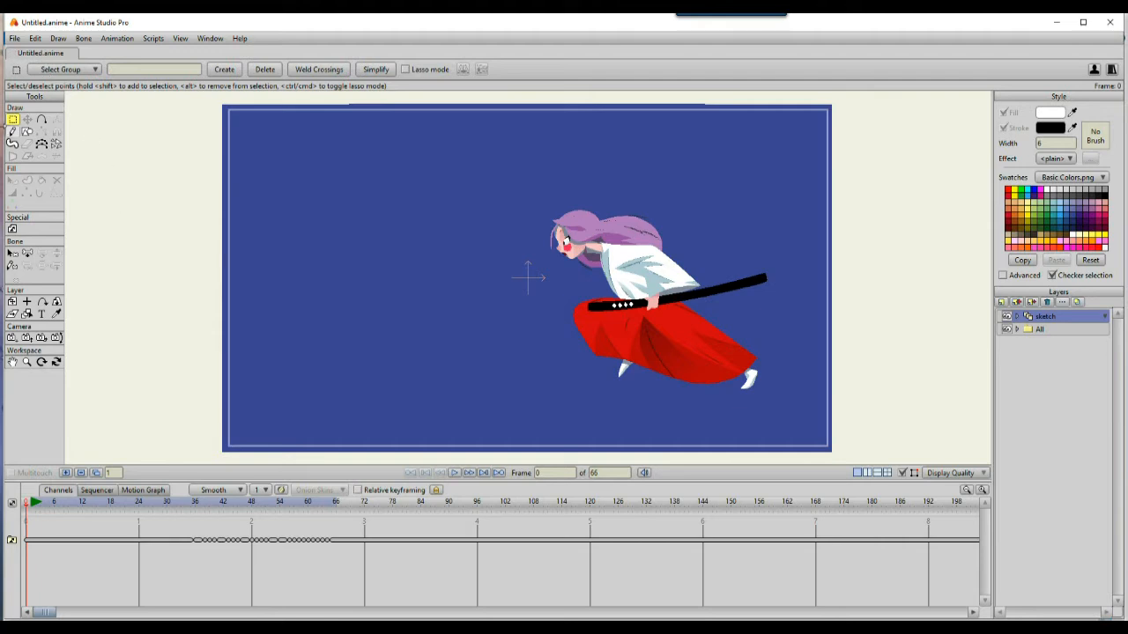
Step: Close the open sample document and create a new empty document
click(16, 39)
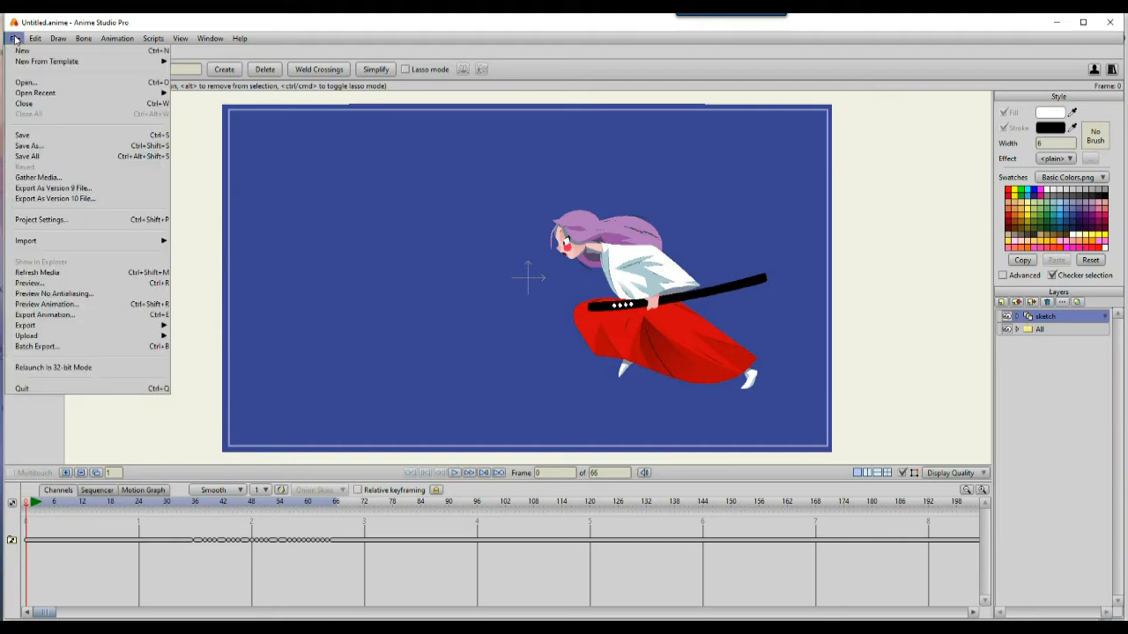
click(35, 104)
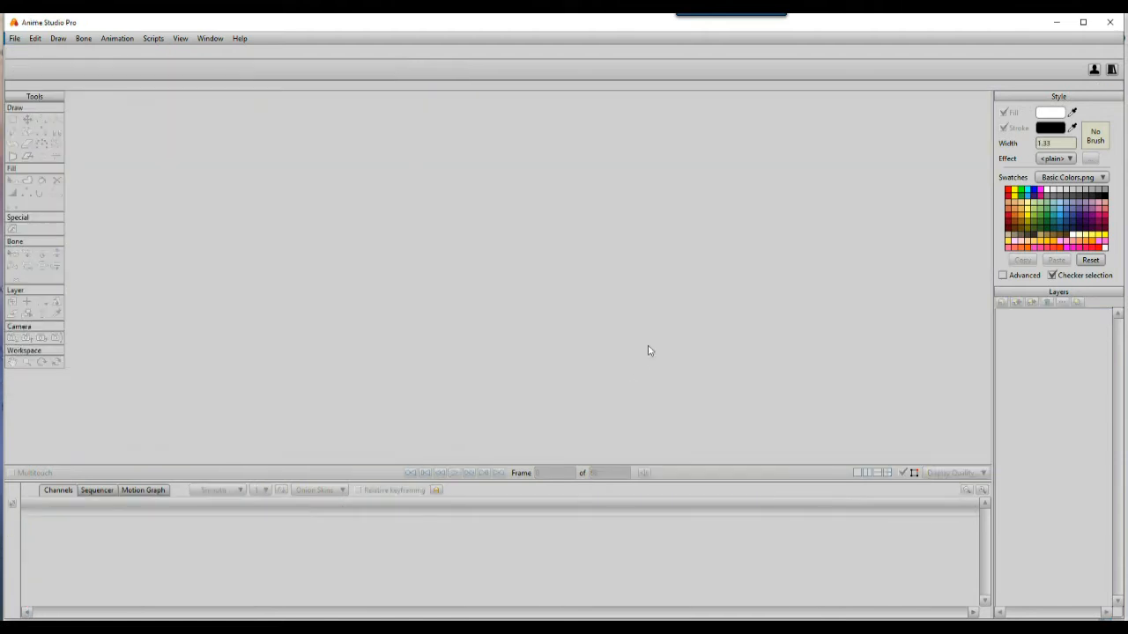
click(17, 39)
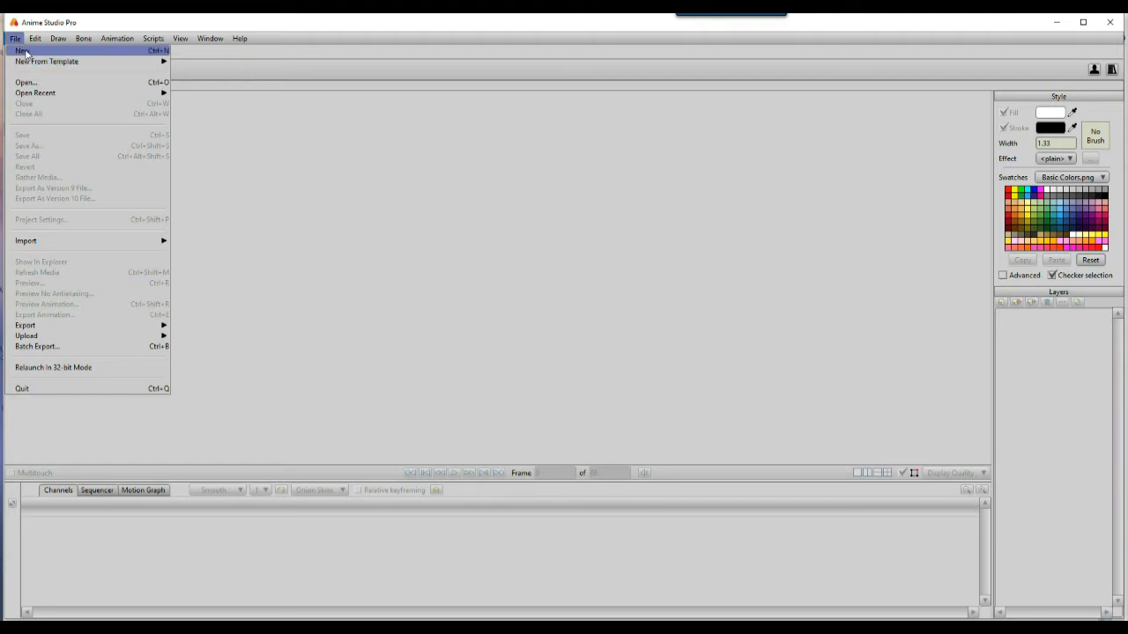
click(23, 51)
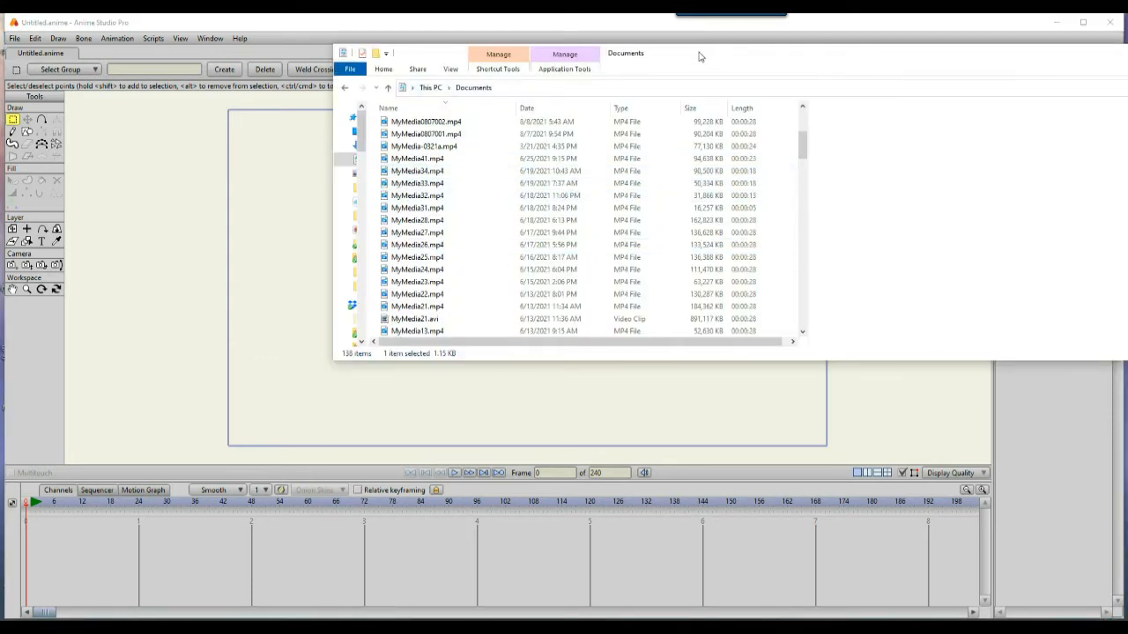
Step: Import MyMedia-02.mp4 into the new document by dragging it from the Documents folder onto the canvas
drag(699, 55, 947, 68)
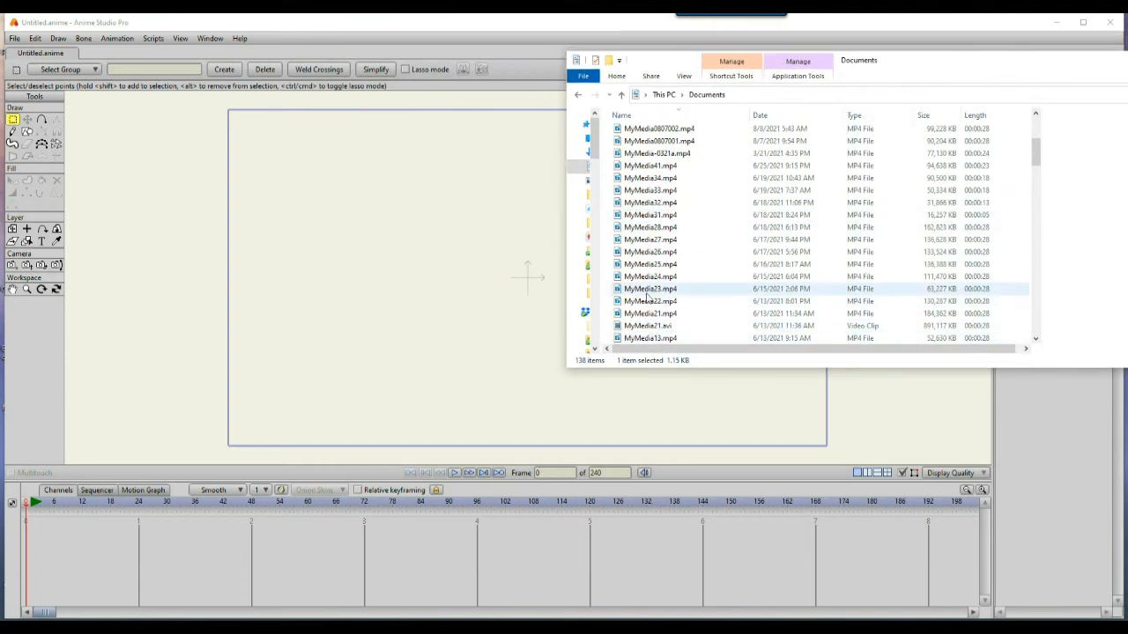
click(650, 293)
click(644, 339)
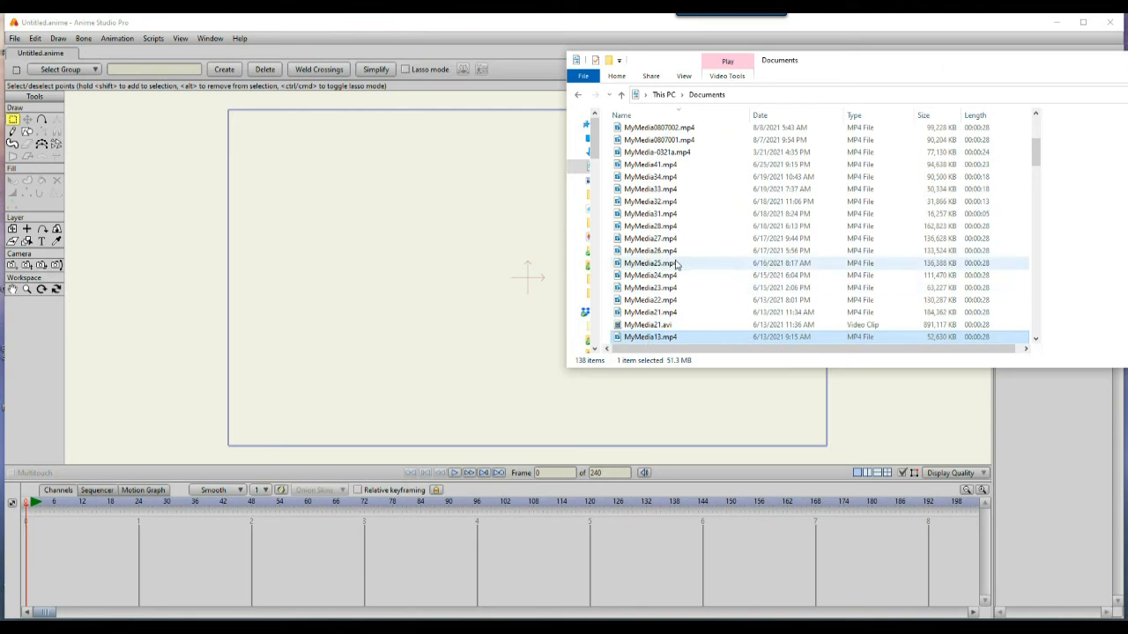
scroll(652, 317, down, 10)
scroll(657, 302, up, 4)
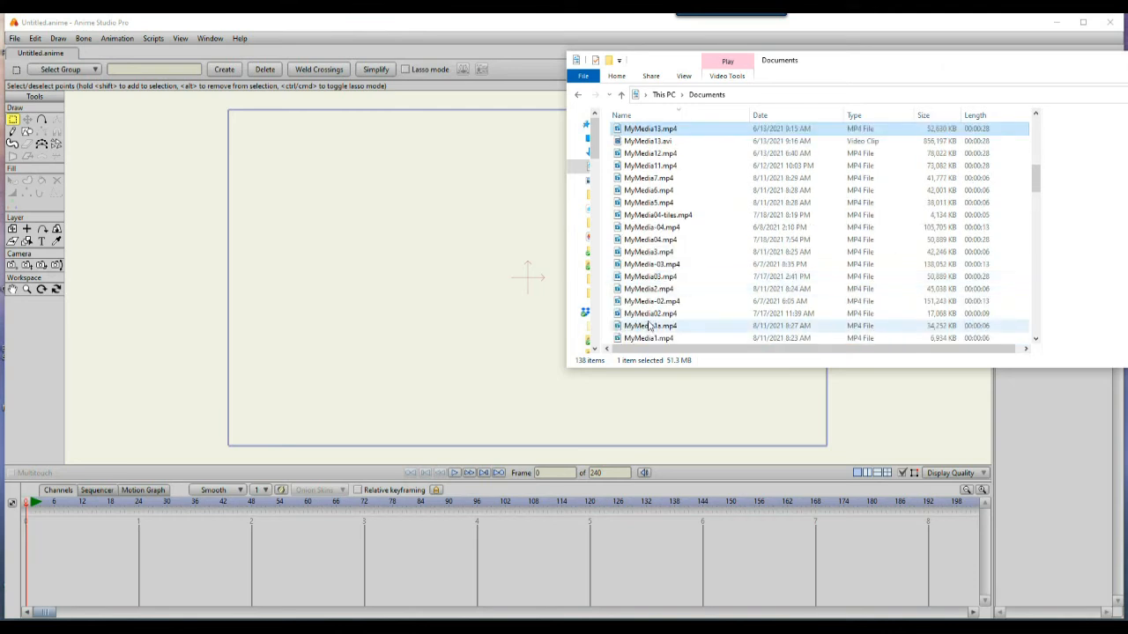
click(649, 290)
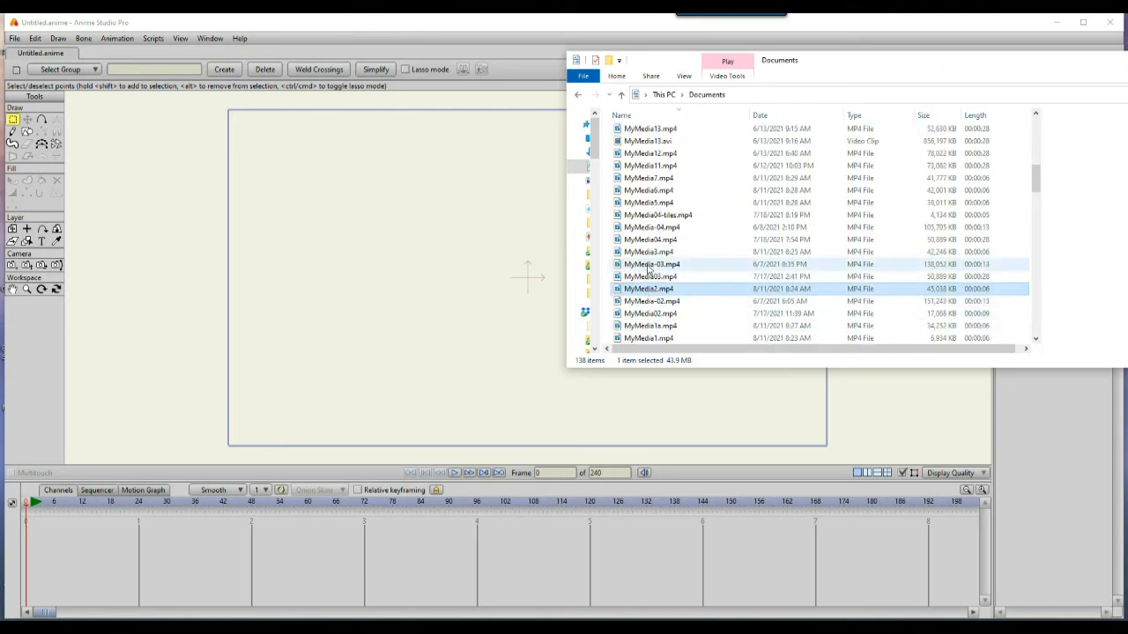
click(644, 302)
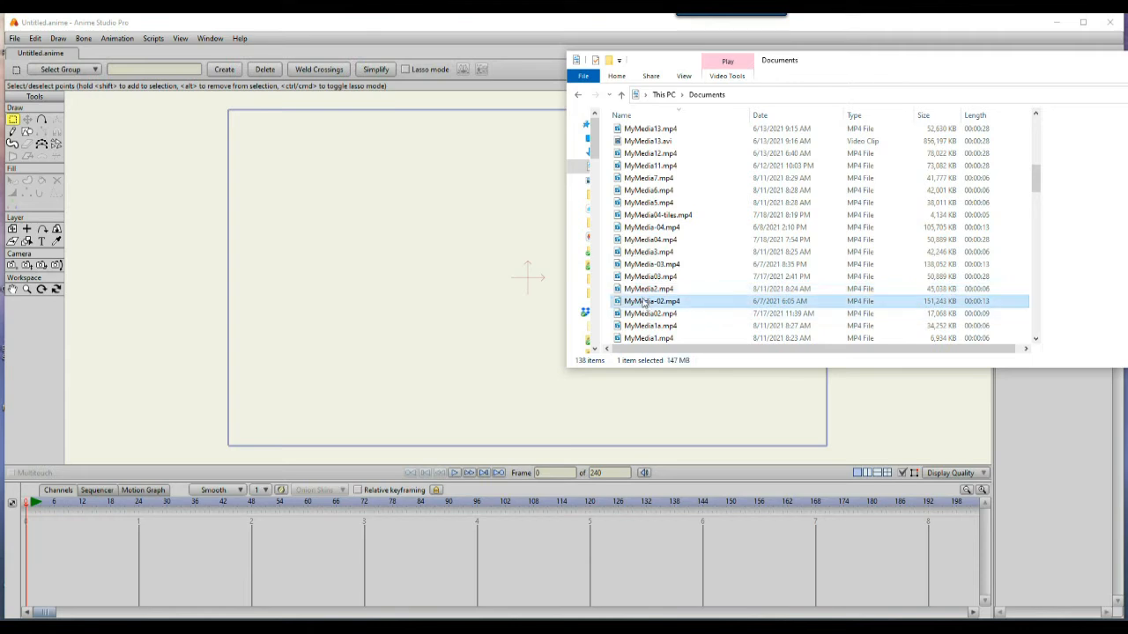
drag(565, 215, 219, 207)
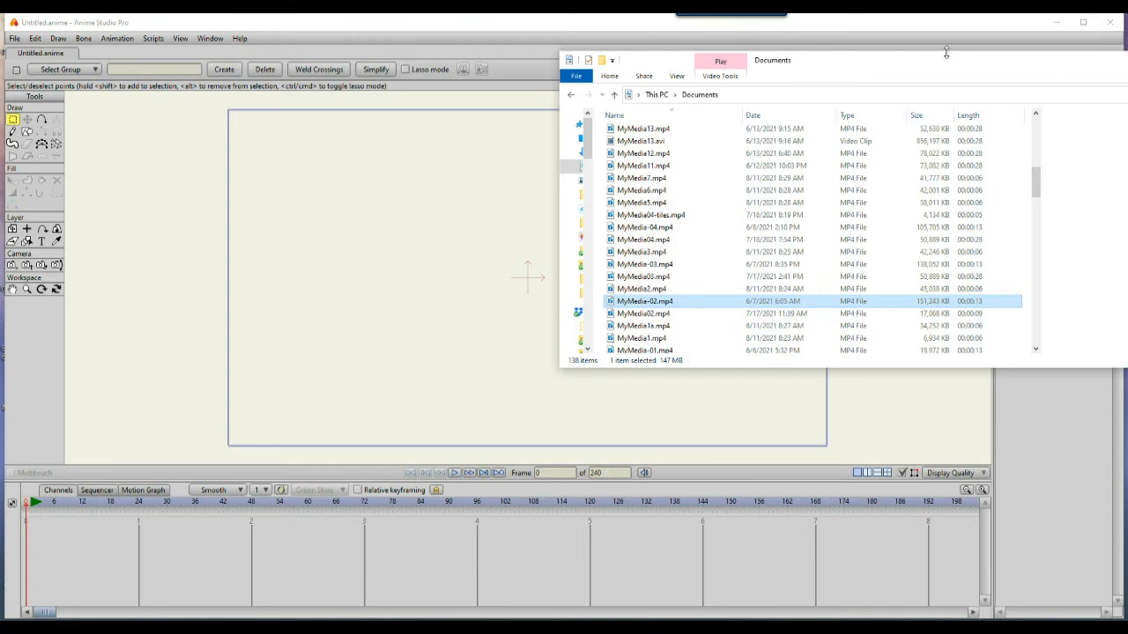
drag(922, 68, 1098, 68)
drag(838, 301, 543, 288)
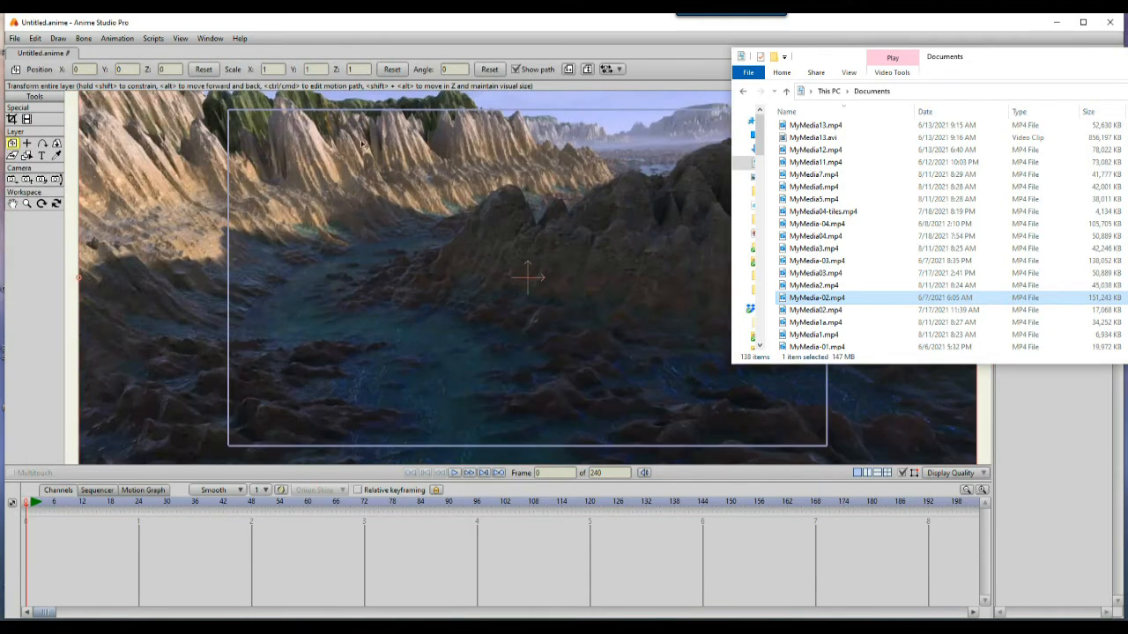
drag(1061, 59, 349, 199)
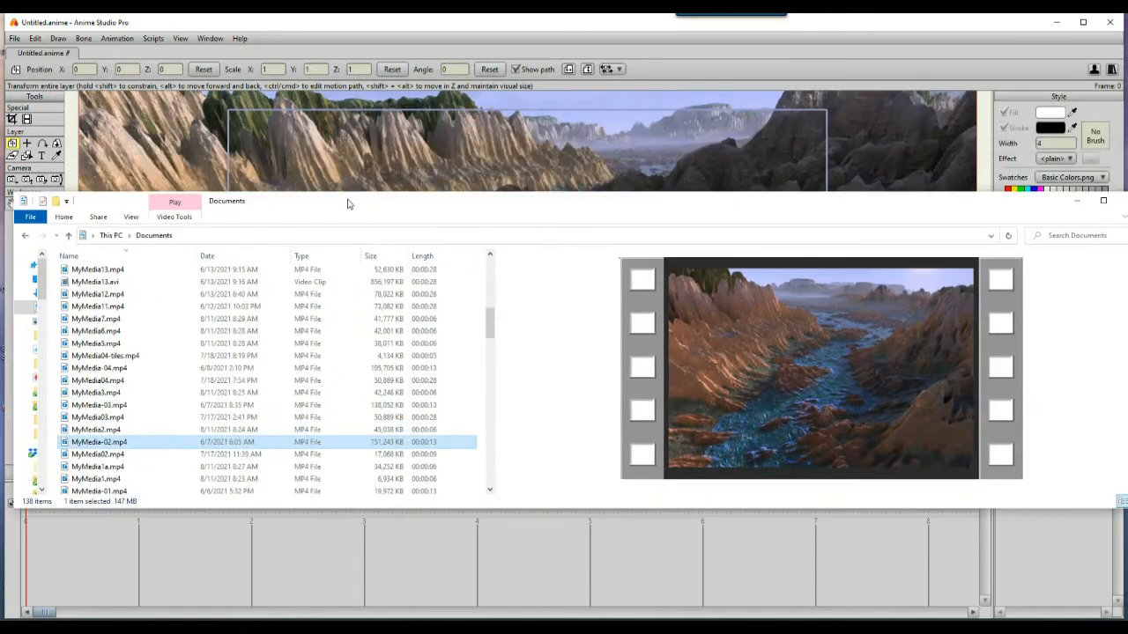
click(564, 24)
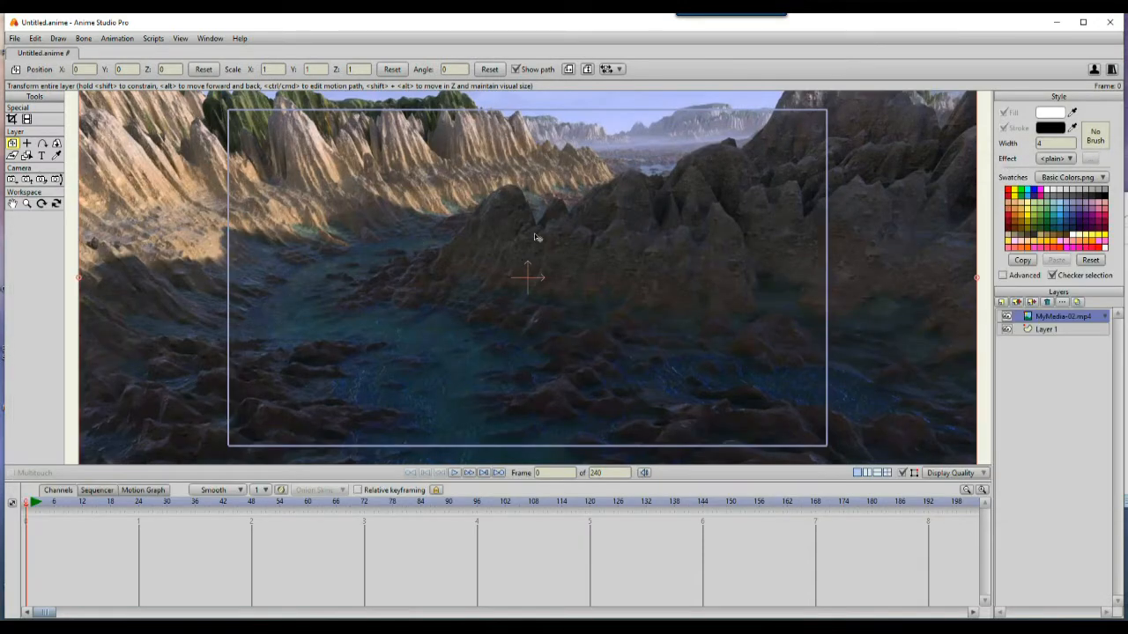
Step: Scale the MyMedia-02.mp4 layer uniformly to 0.8894 so the video fills beyond the camera frame
scroll(560, 234, up, 1)
scroll(560, 234, down, 3)
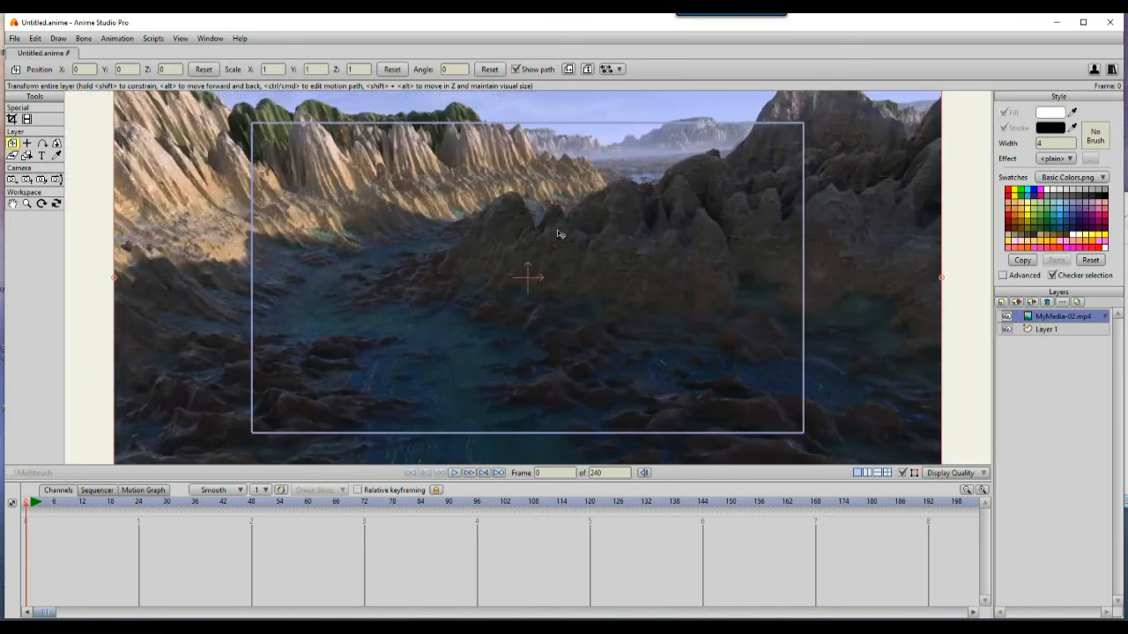
scroll(558, 238, up, 1)
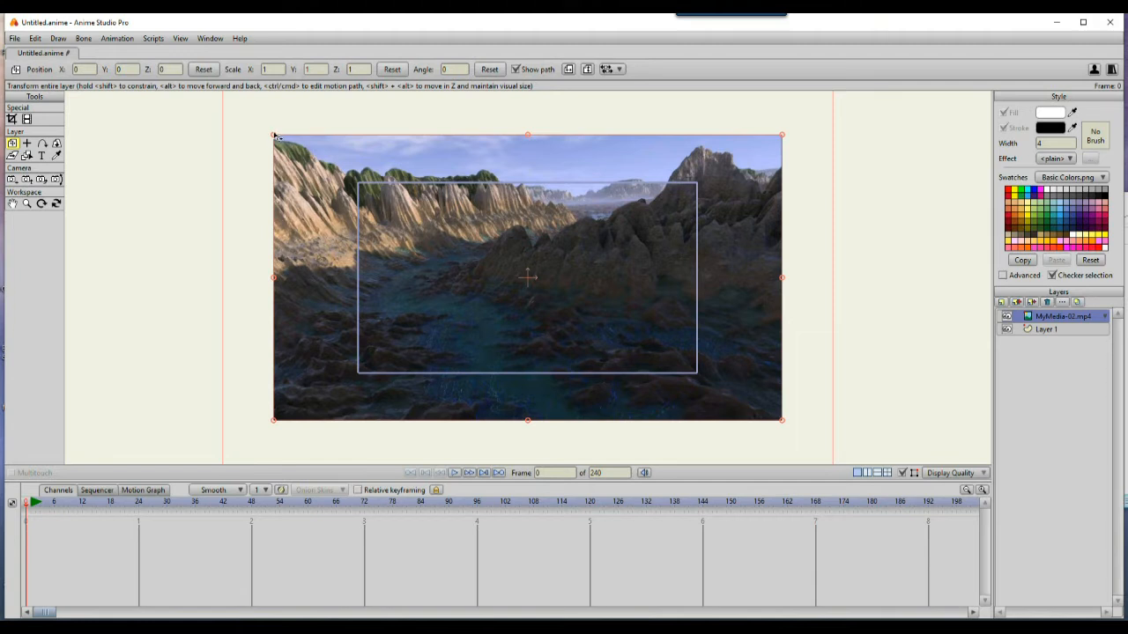
drag(274, 136, 343, 194)
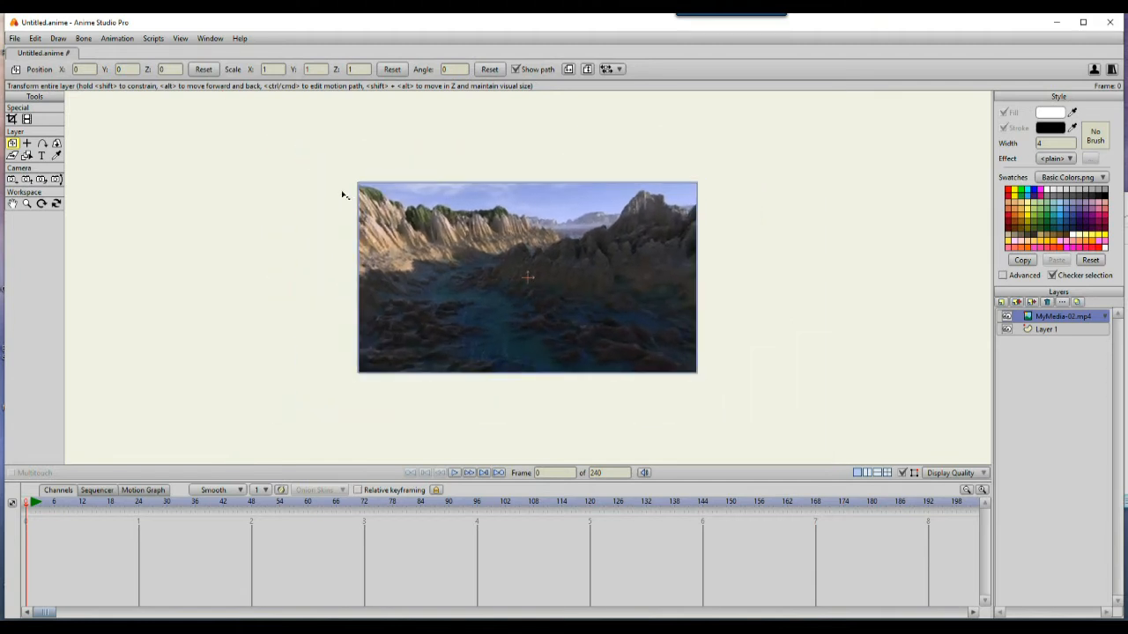
drag(342, 194, 345, 195)
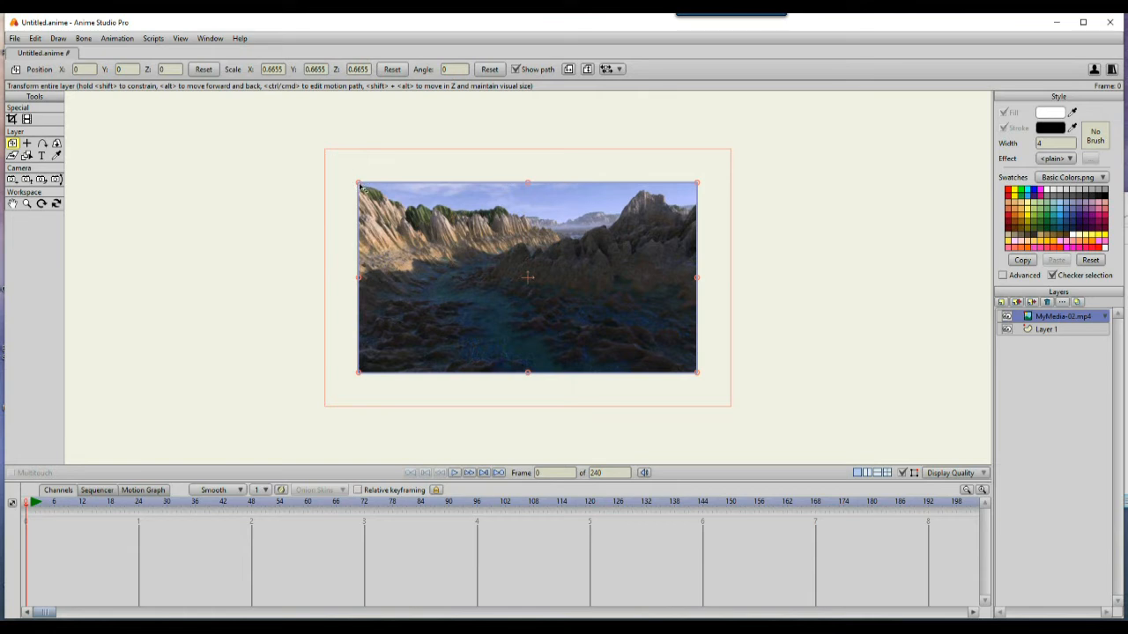
drag(359, 184, 304, 151)
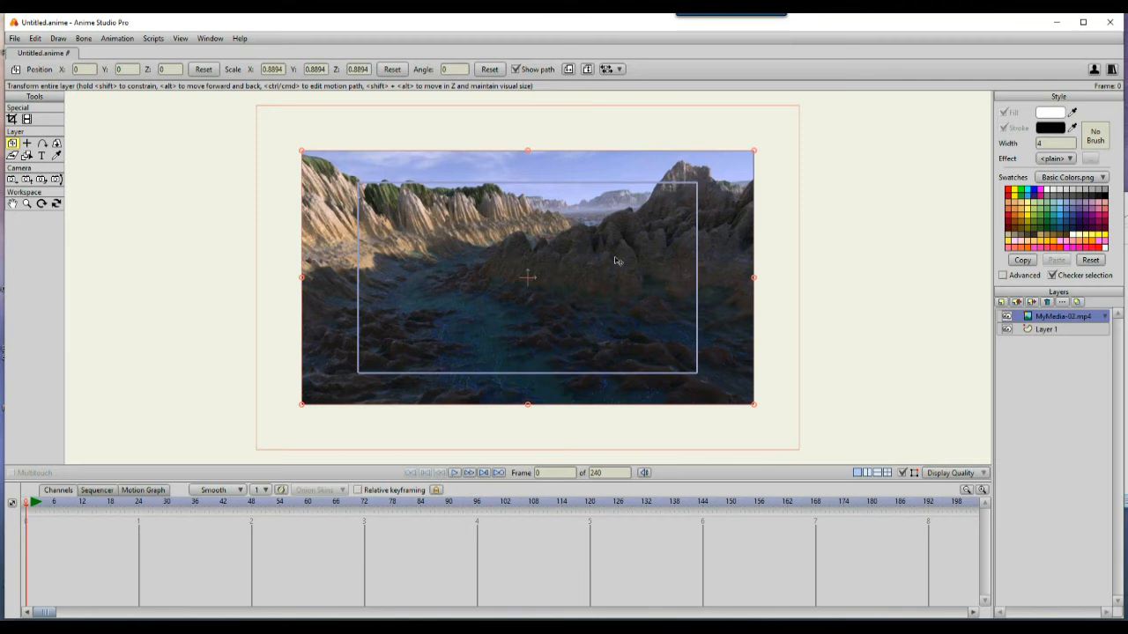
Step: Scrub through the timeline to preview the video layer, then return to frame 1
click(40, 503)
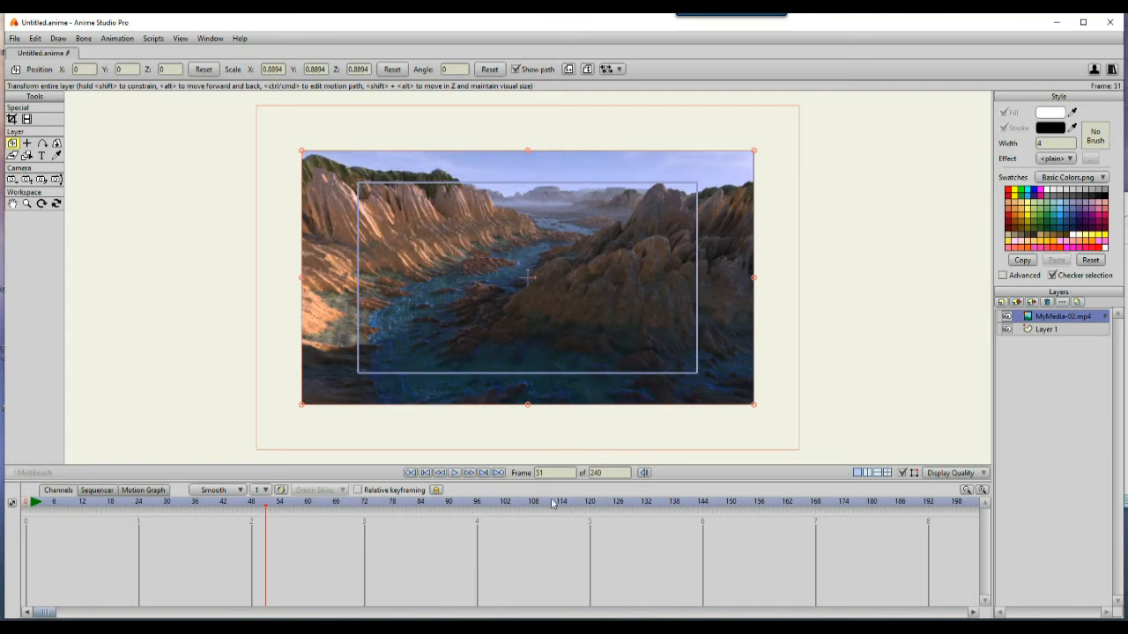
click(368, 504)
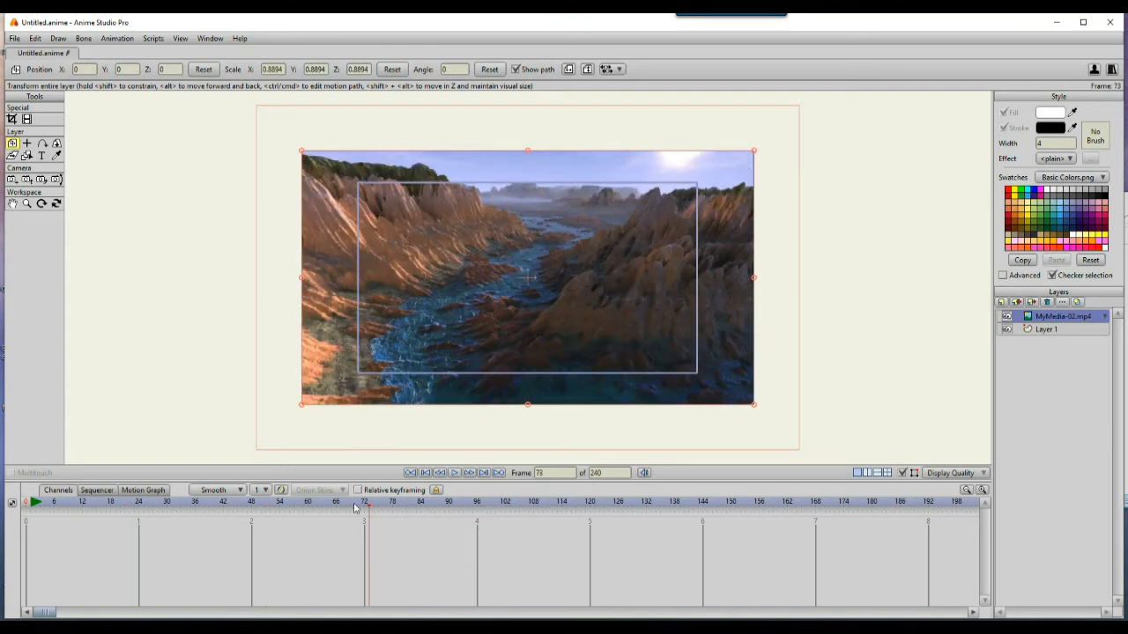
drag(297, 505, 34, 505)
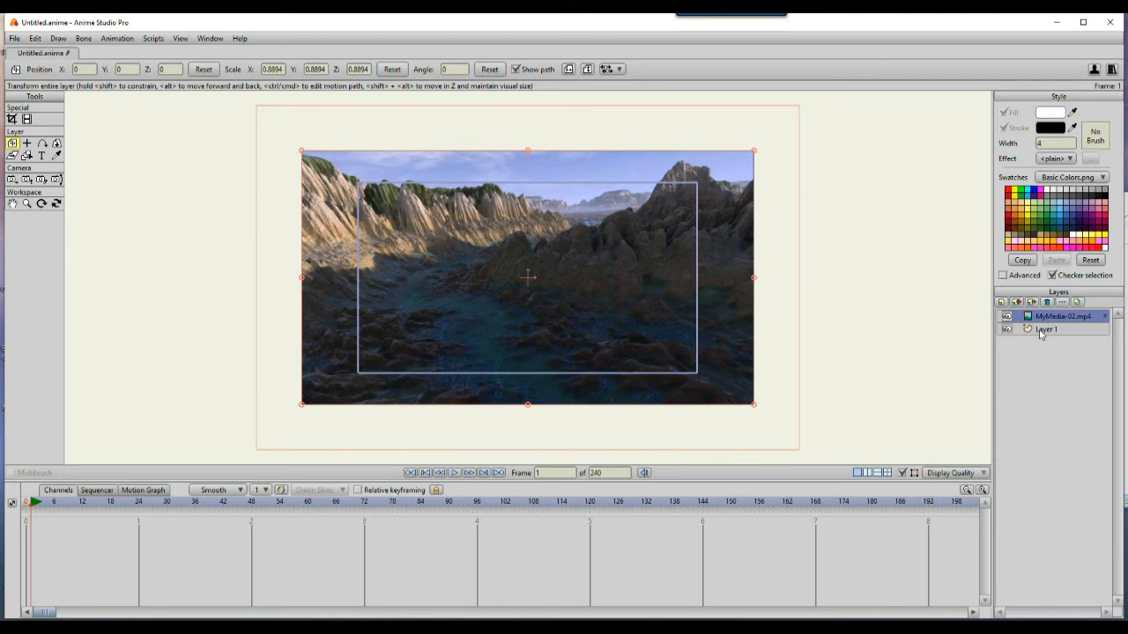
Step: Open the Export Animation dialog and try the AVI format, reviewing its preset options
click(14, 39)
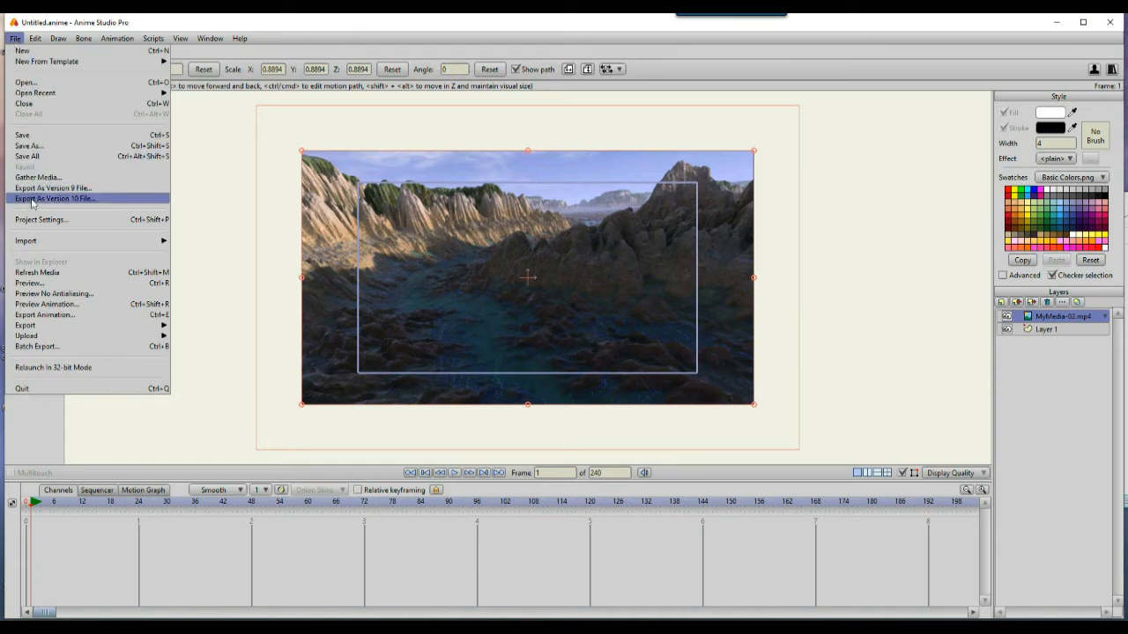
mouse_move(38, 240)
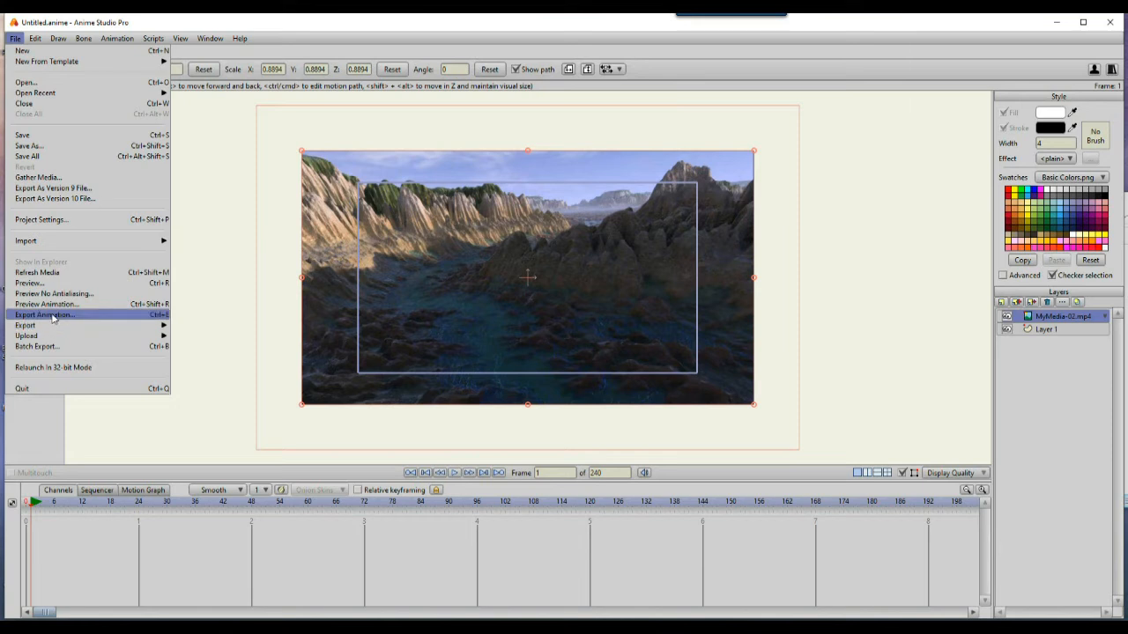
click(134, 315)
click(328, 205)
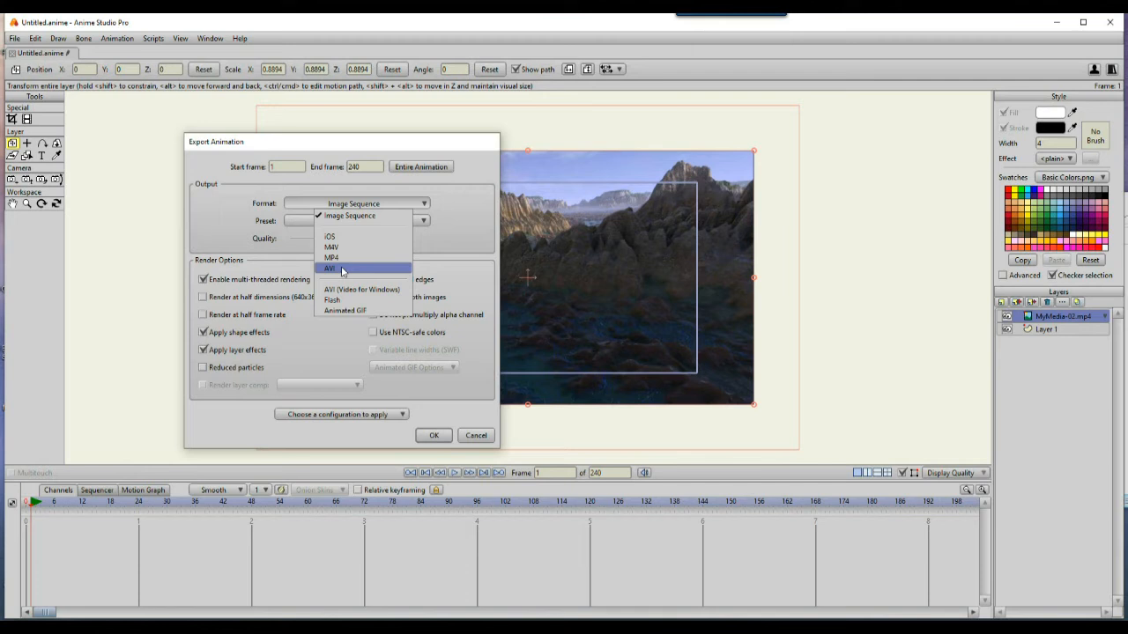
click(342, 269)
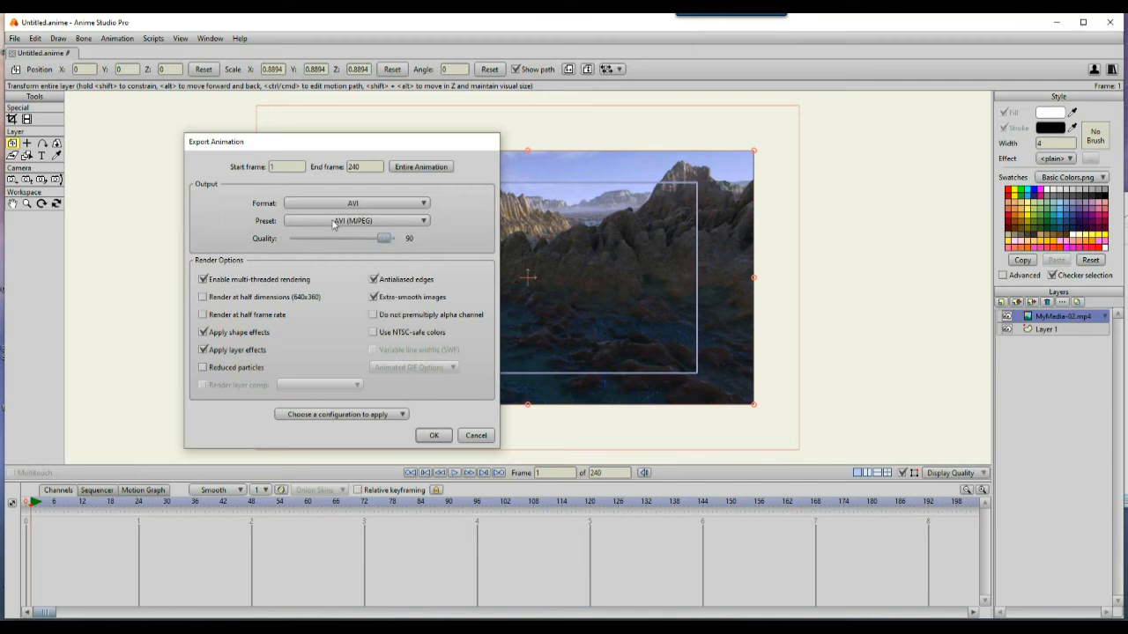
click(336, 222)
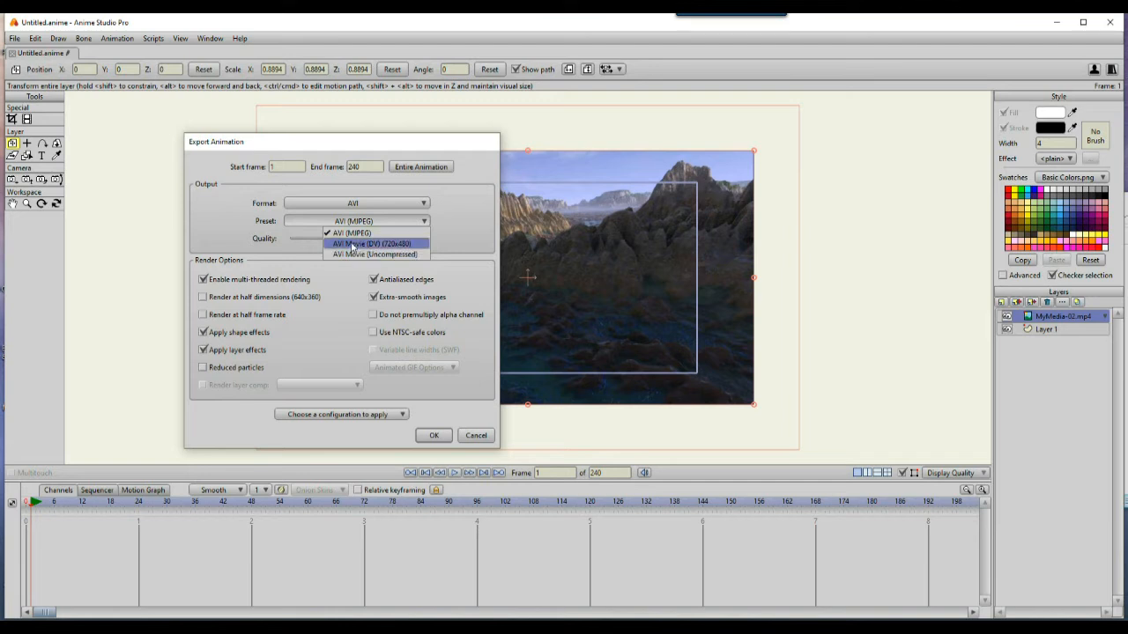
click(451, 217)
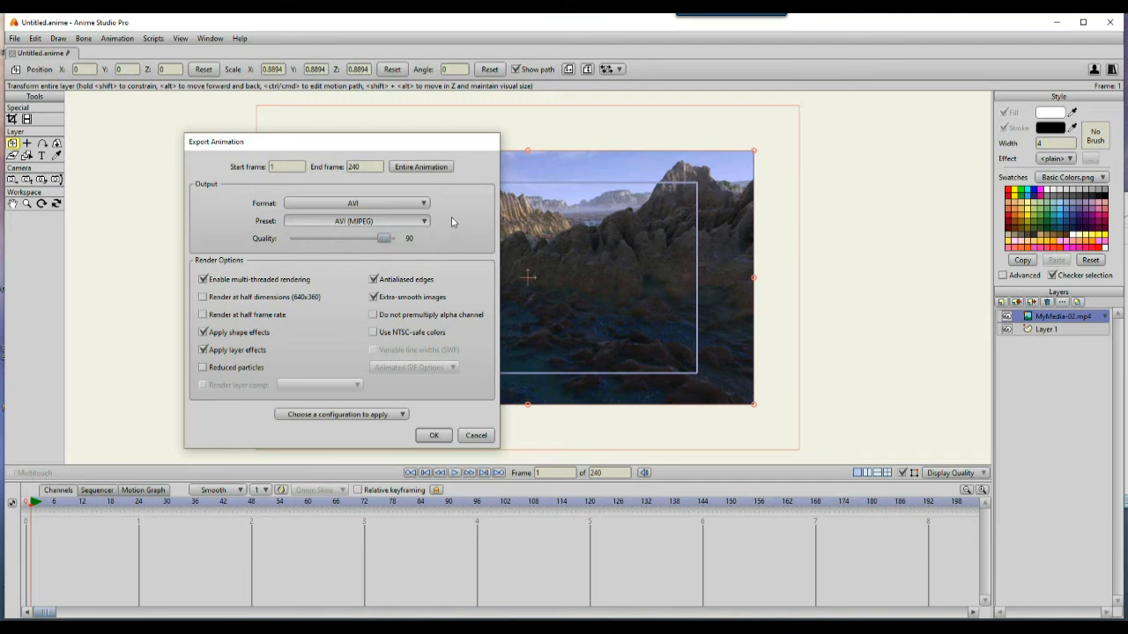
Step: Set the export format to Image Sequence with the PNG preset
click(367, 206)
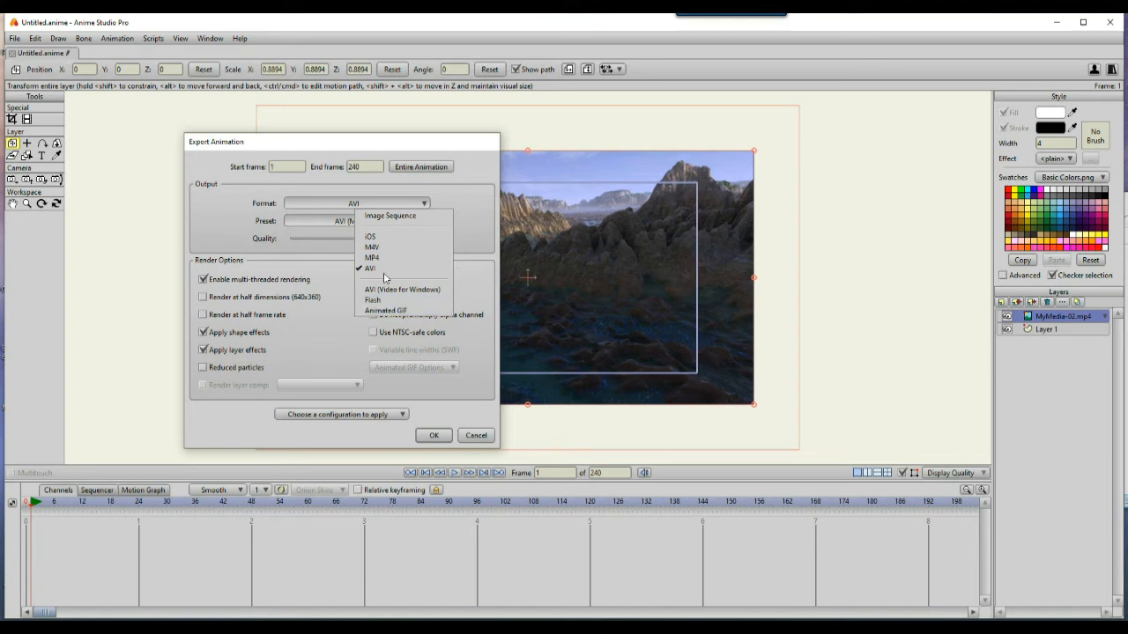
click(380, 217)
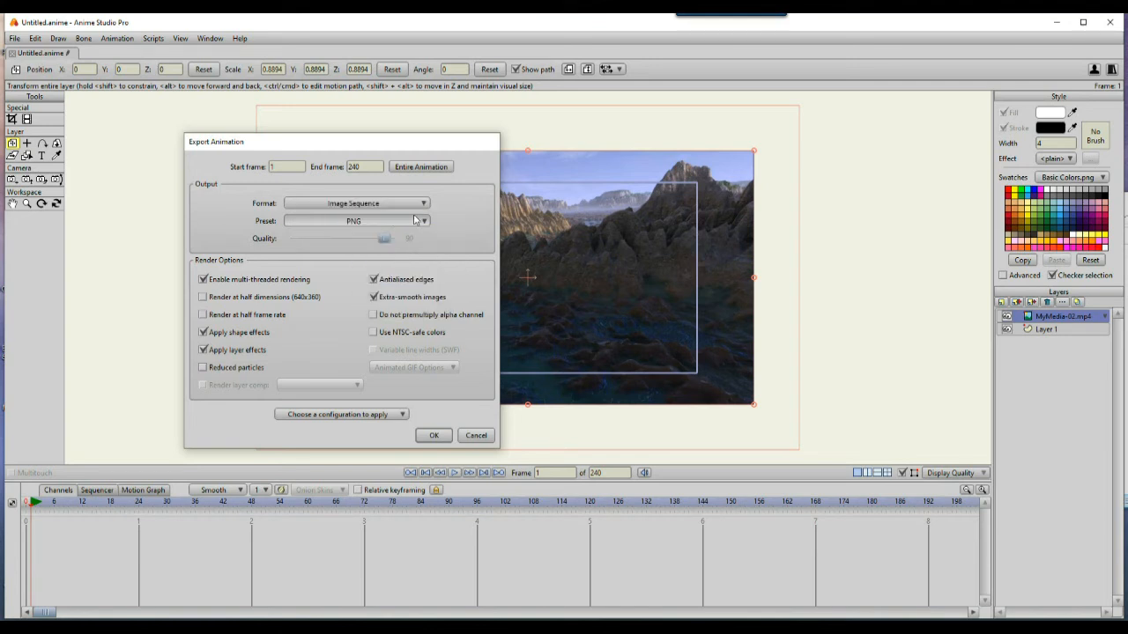
click(353, 221)
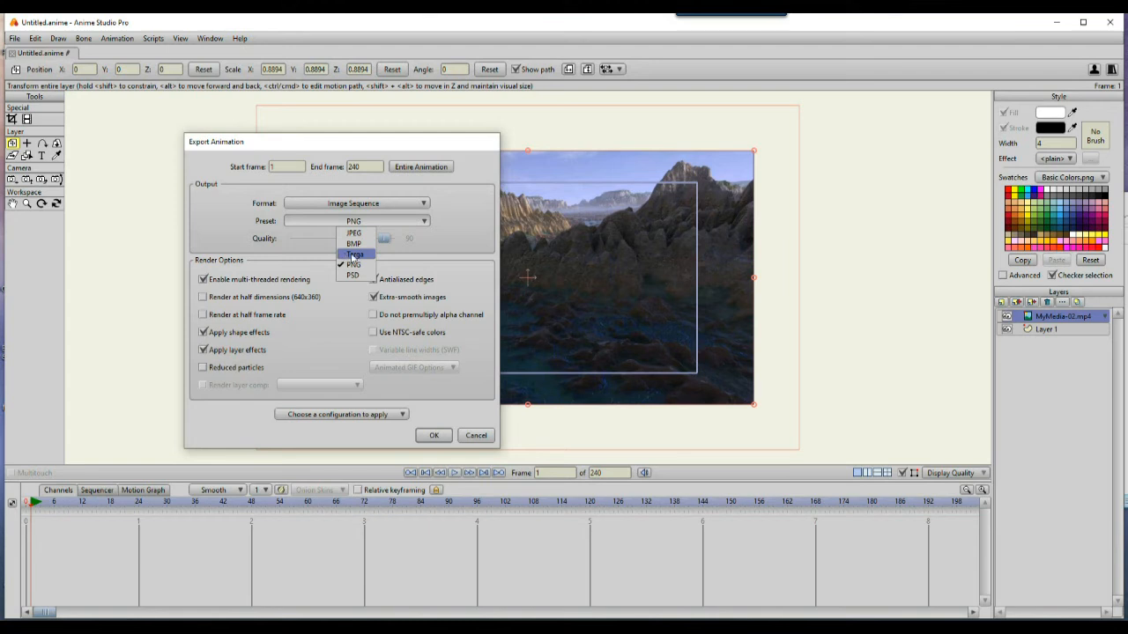
click(355, 255)
click(352, 224)
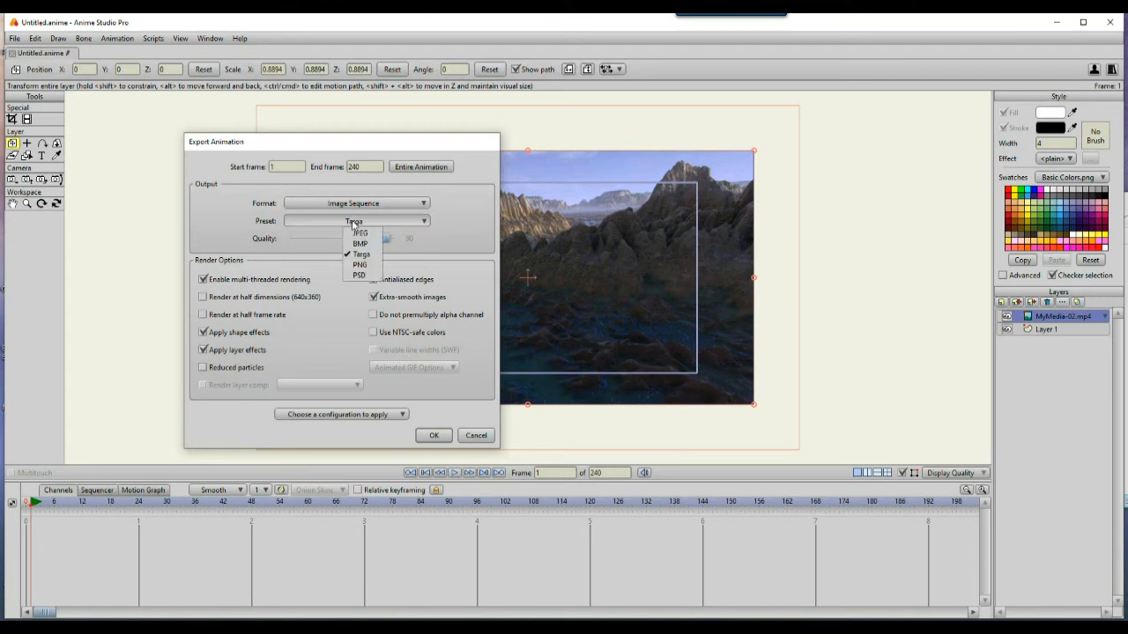
click(360, 266)
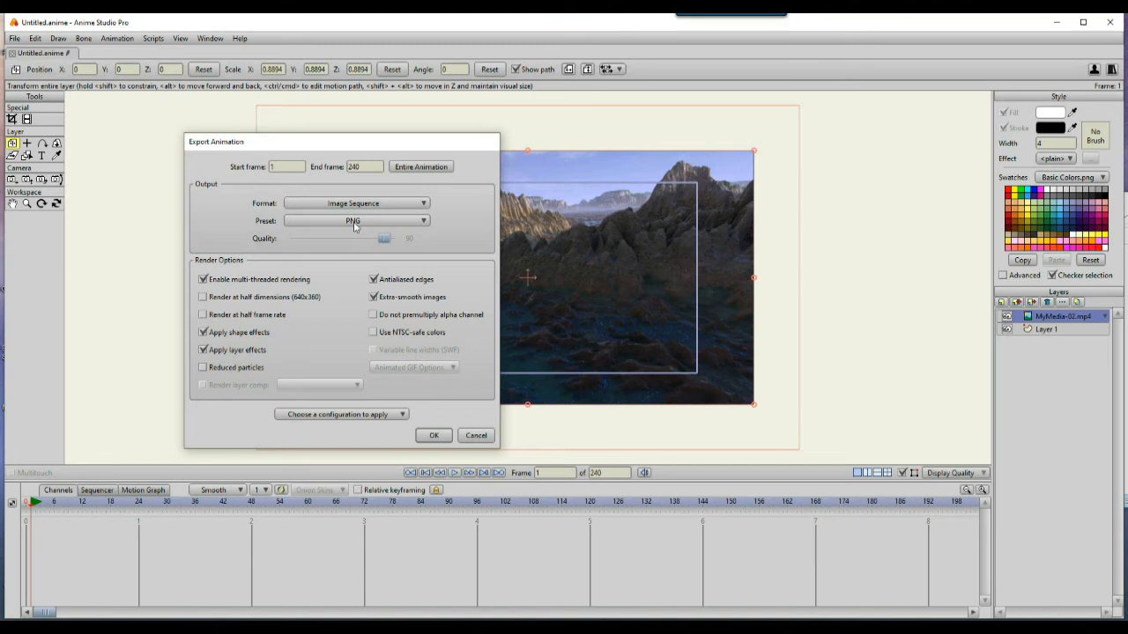
click(353, 223)
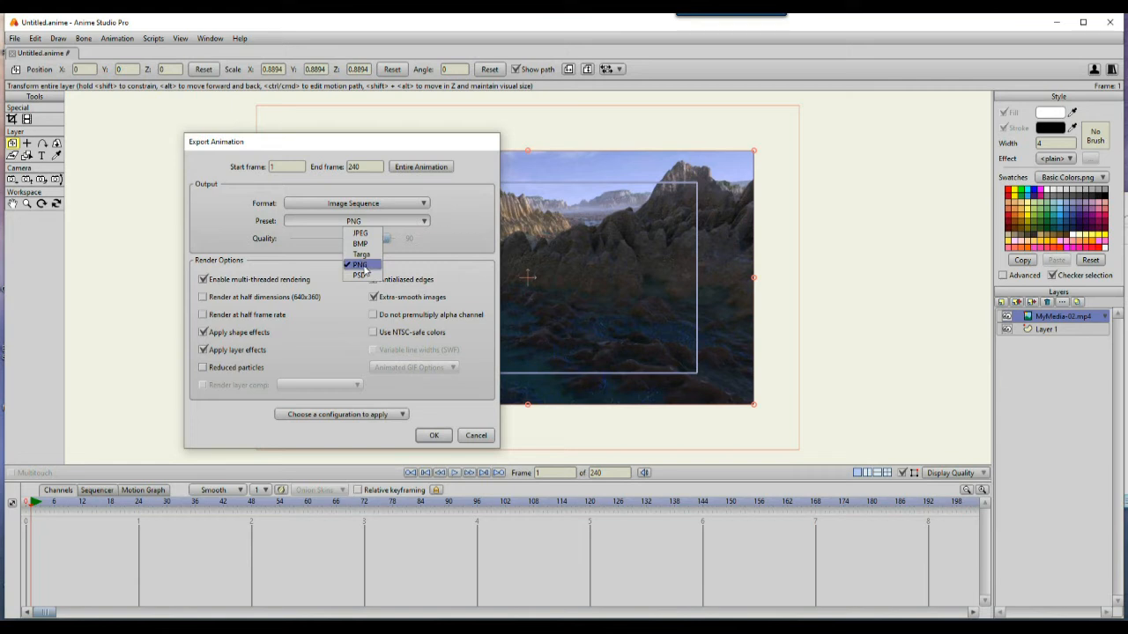
click(361, 264)
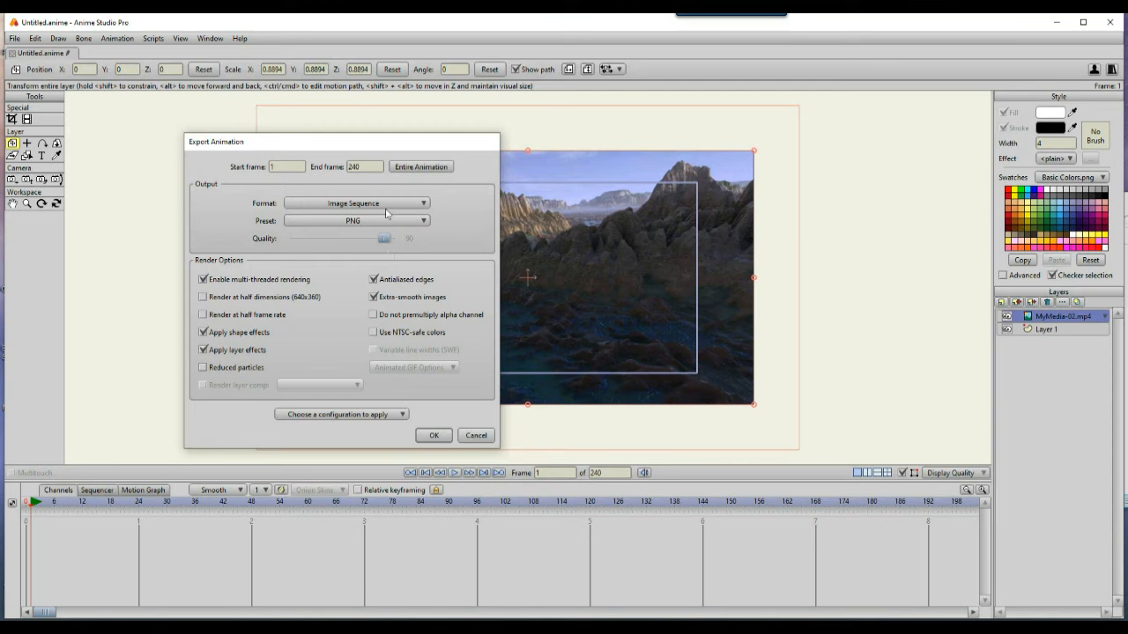
Step: Keep the frame range from 1 to 240 and confirm the export settings
double_click(346, 166)
click(281, 166)
key(BackSpace)
click(370, 169)
click(434, 437)
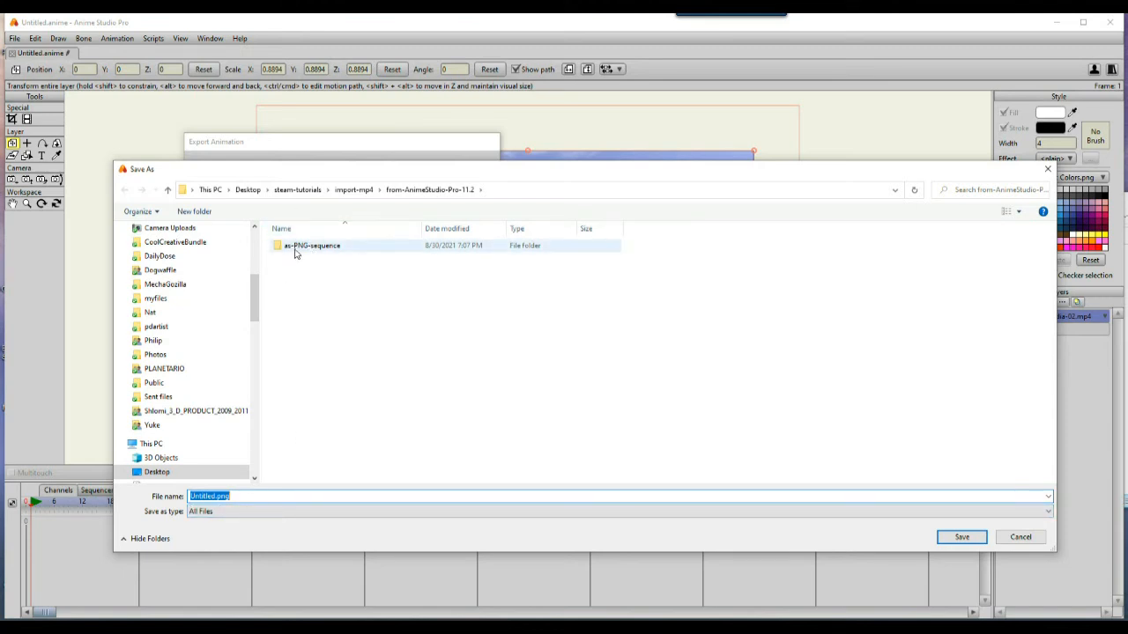
Step: Create a folder named seq1-png inside from-AnimeStudio-Pro-11.2 and save the PNG sequence into it
click(194, 211)
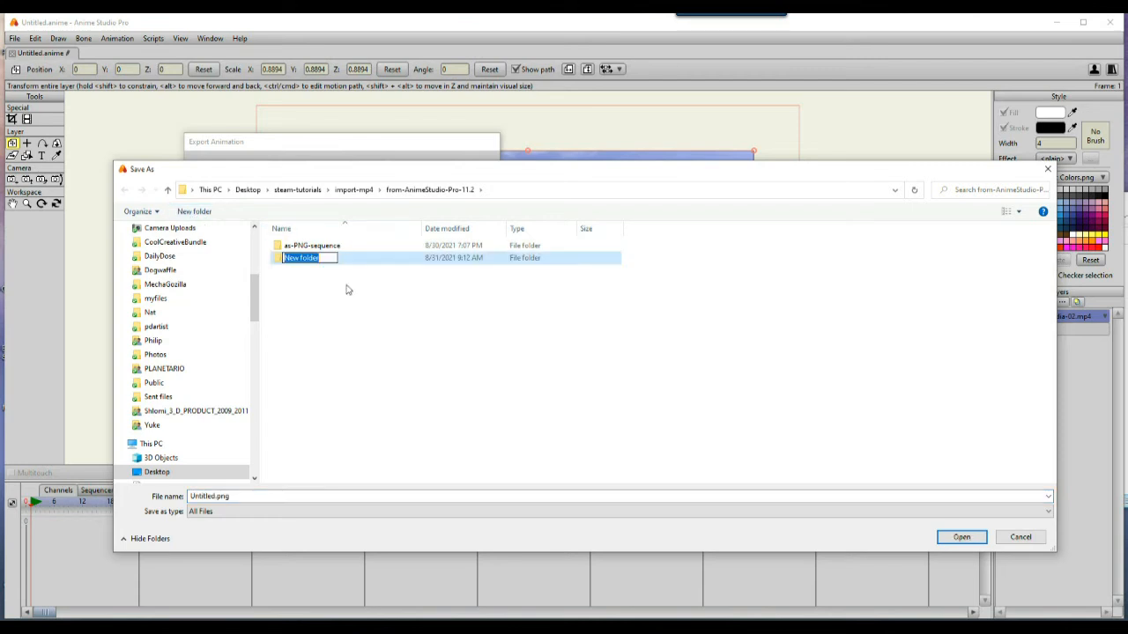
text(seq1-p)
click(302, 272)
double_click(310, 258)
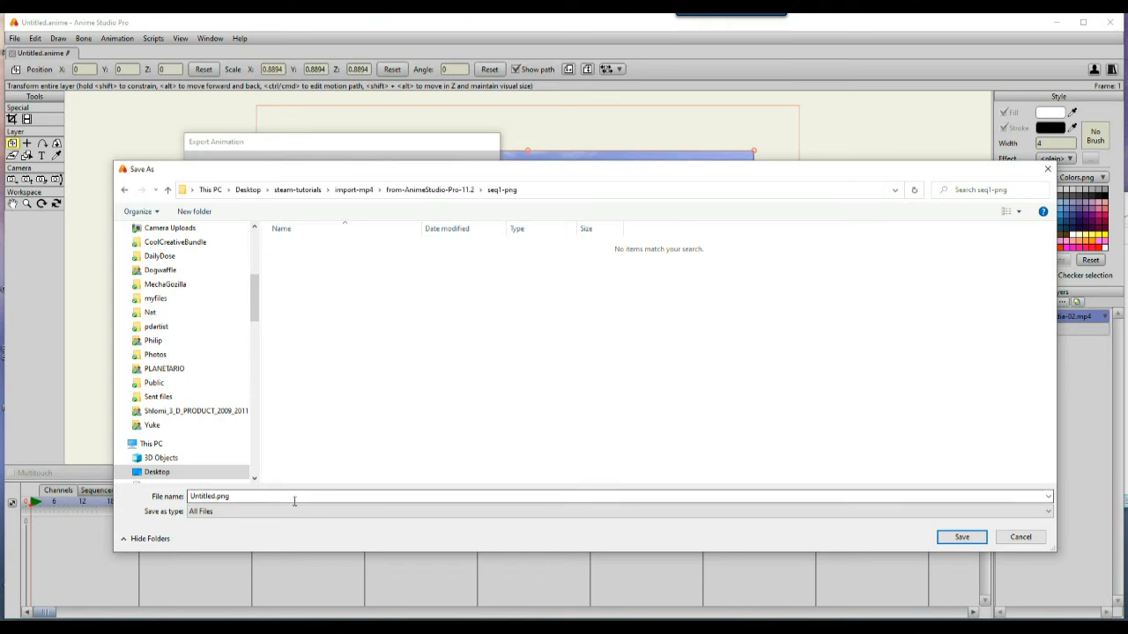
click(969, 538)
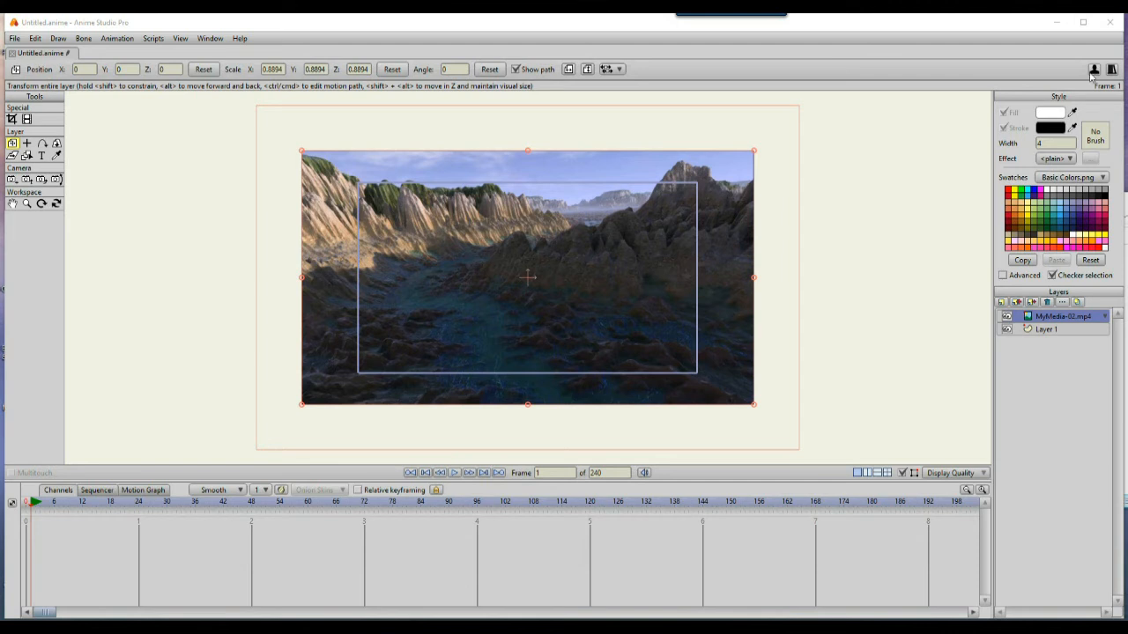
Step: Close Anime Studio Pro
click(1108, 25)
click(591, 252)
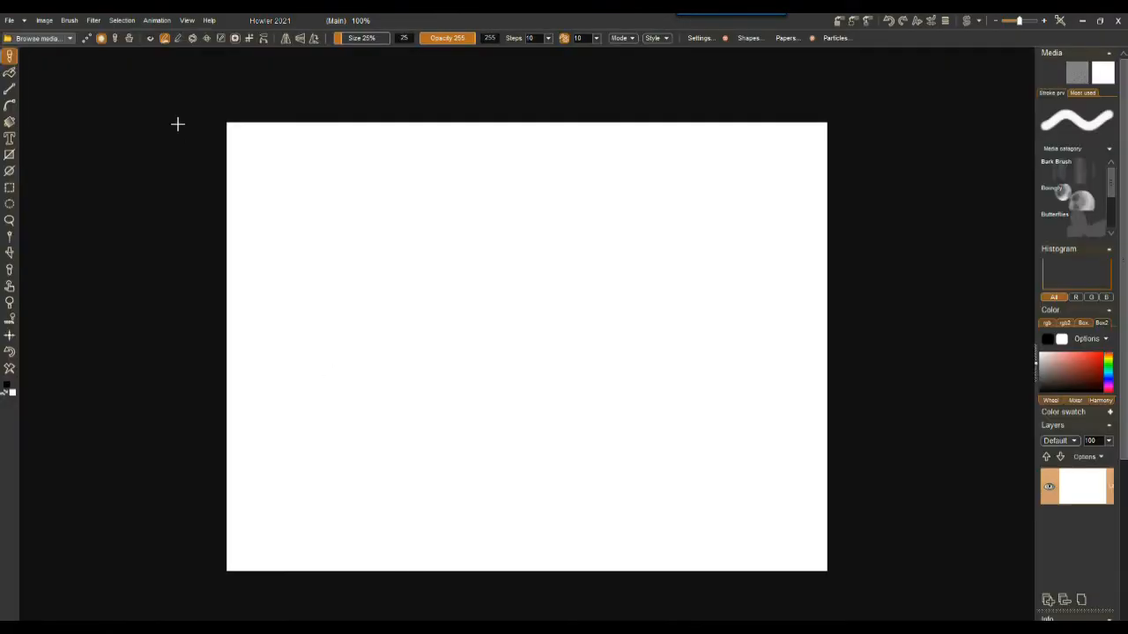
Step: Switch to File Explorer and open the seq1-png folder under steam-tutorials, import-mp4, from-AnimeStudio-Pro-11.2
click(154, 21)
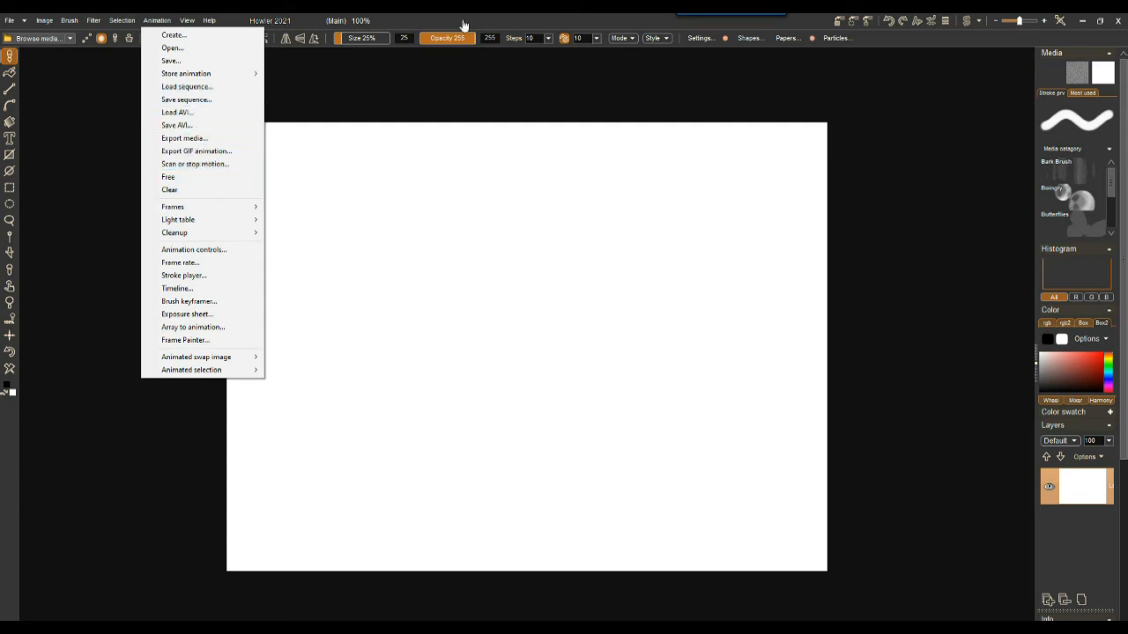
key(alt+Tab)
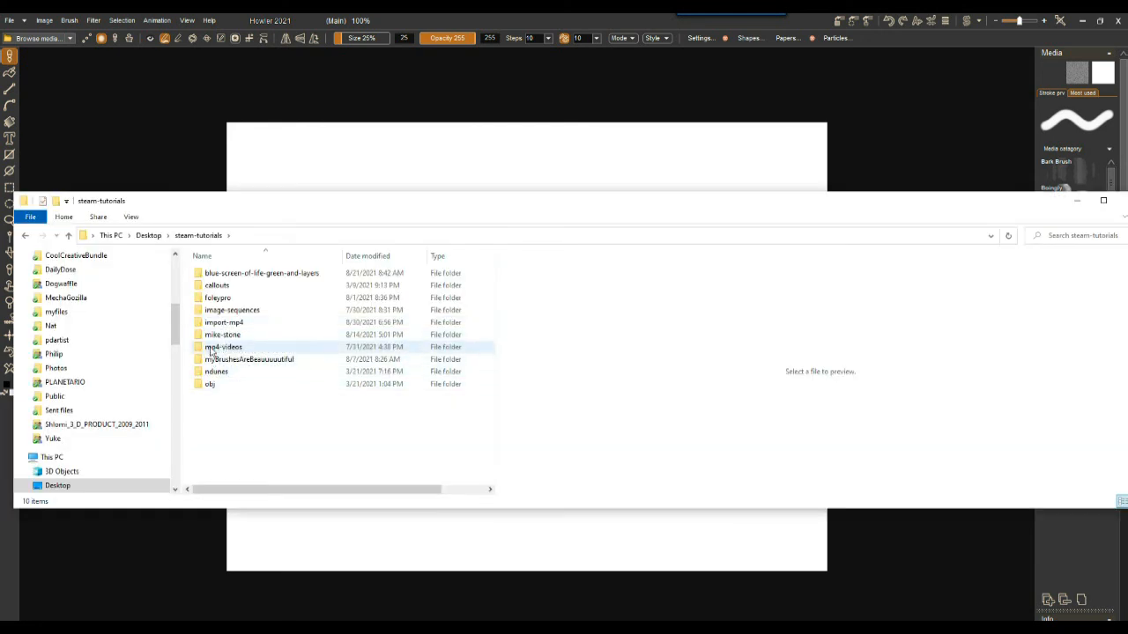
double_click(225, 323)
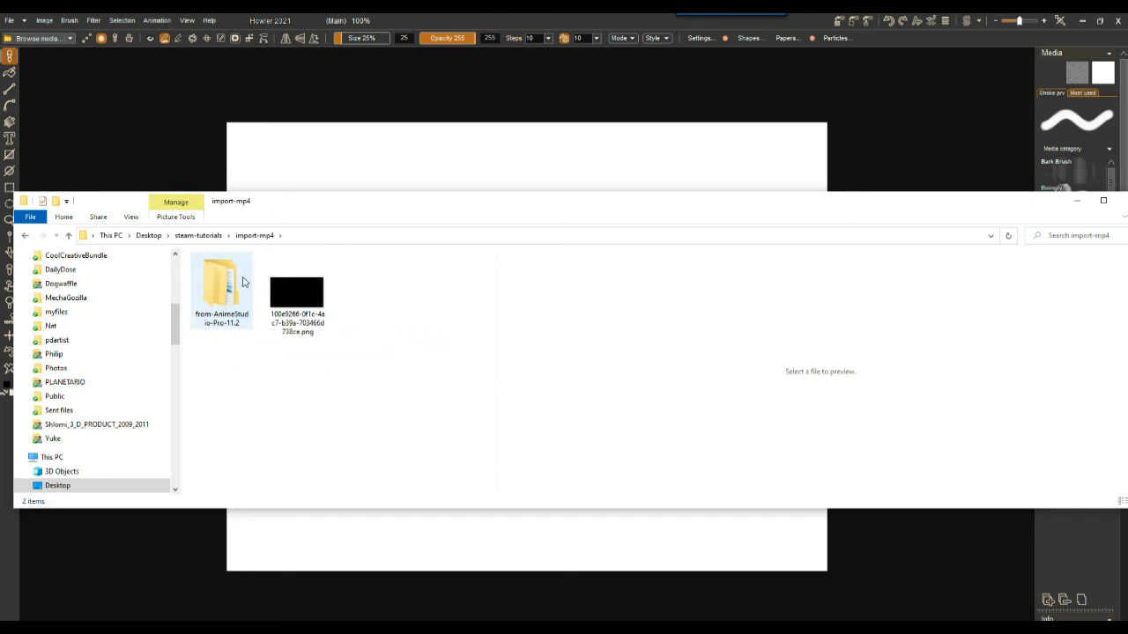
double_click(228, 310)
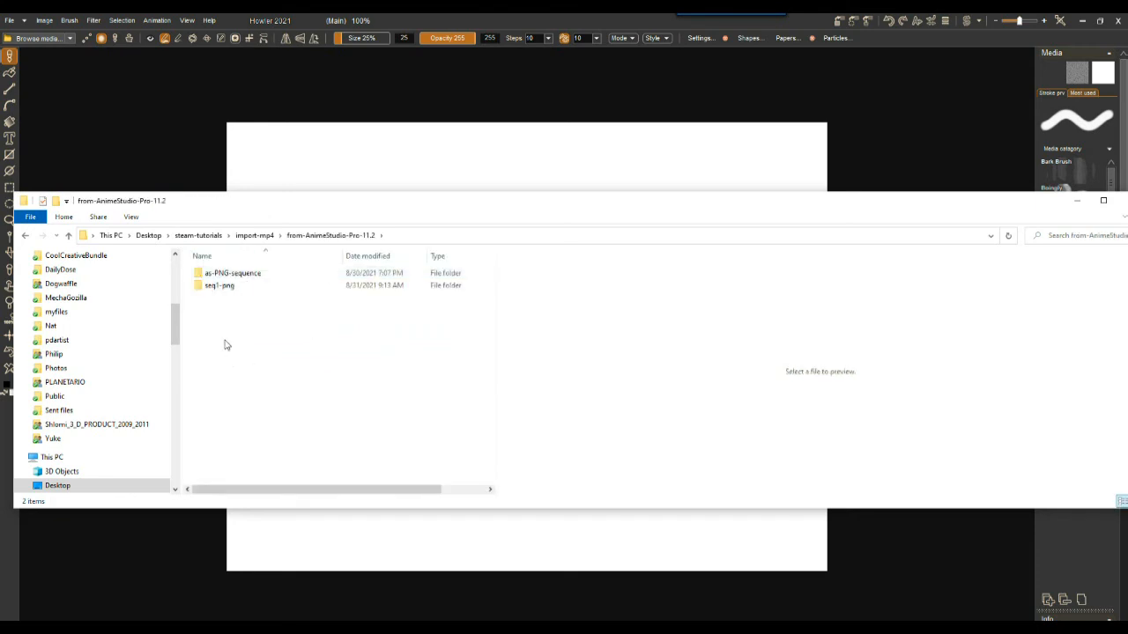
double_click(216, 287)
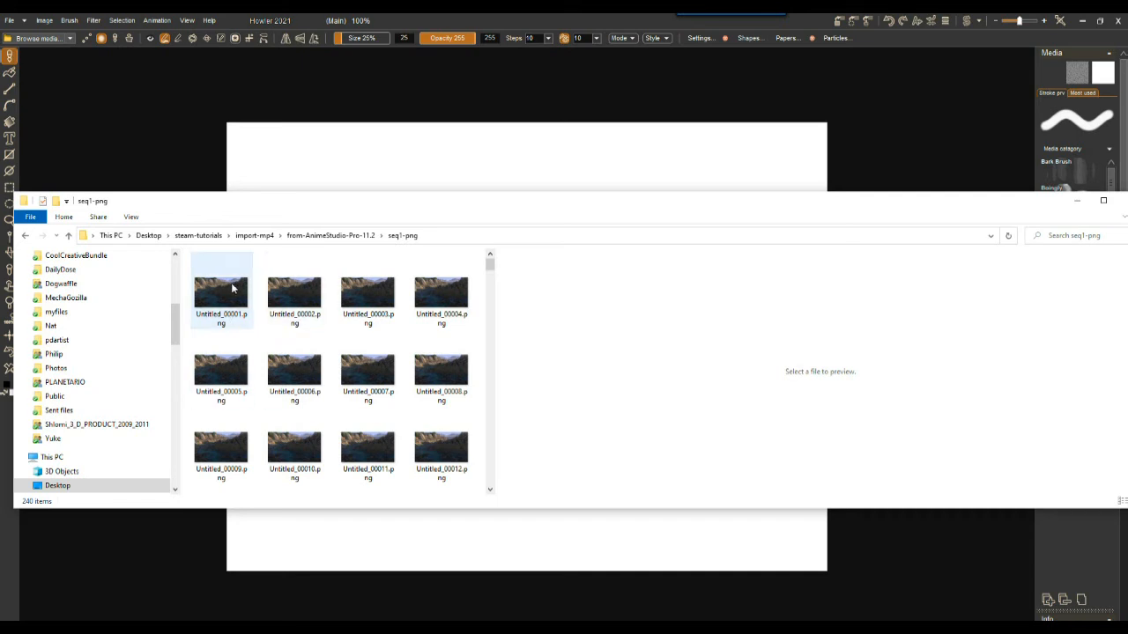
Step: Step through the exported PNG frames one by one in the Explorer preview pane
click(225, 291)
drag(182, 274, 44, 274)
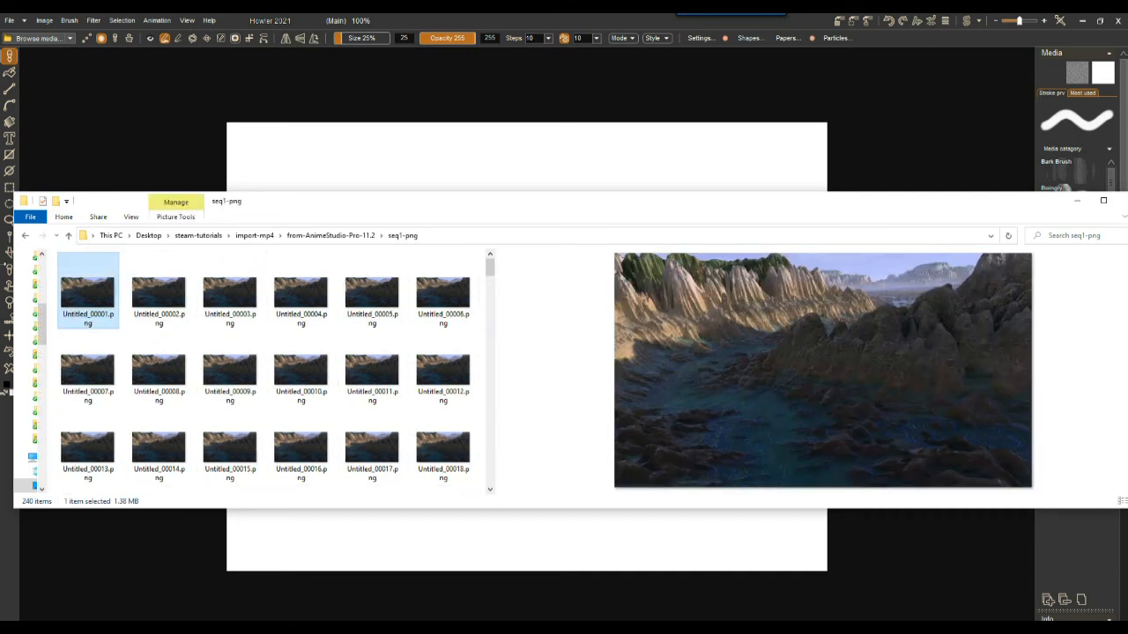
drag(111, 194, 94, 50)
click(163, 150)
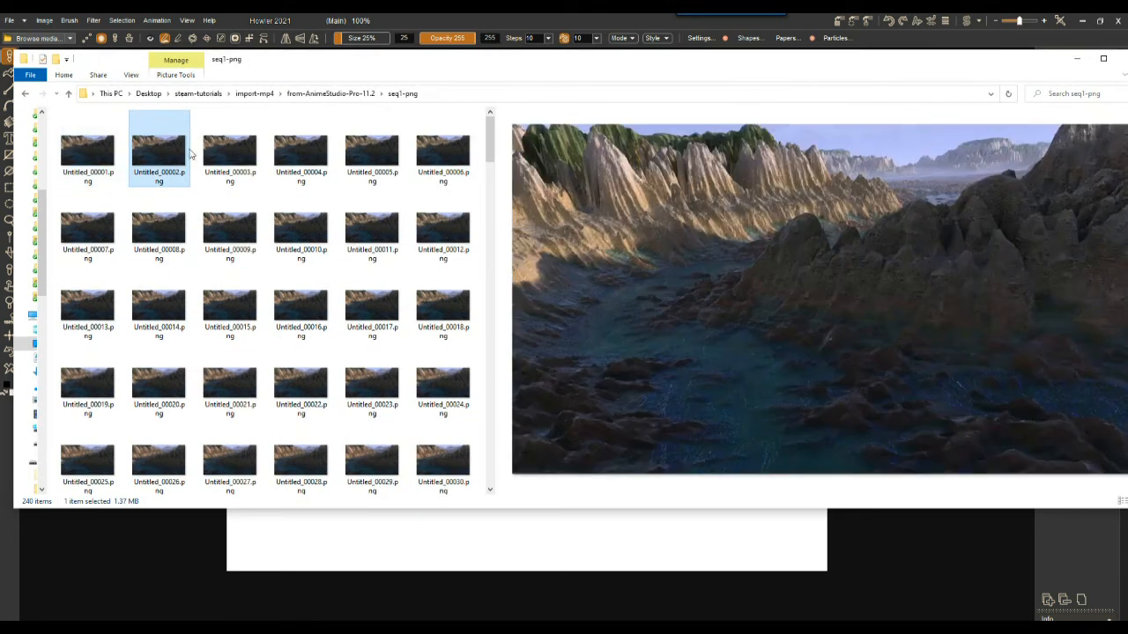
click(231, 151)
click(306, 151)
click(380, 151)
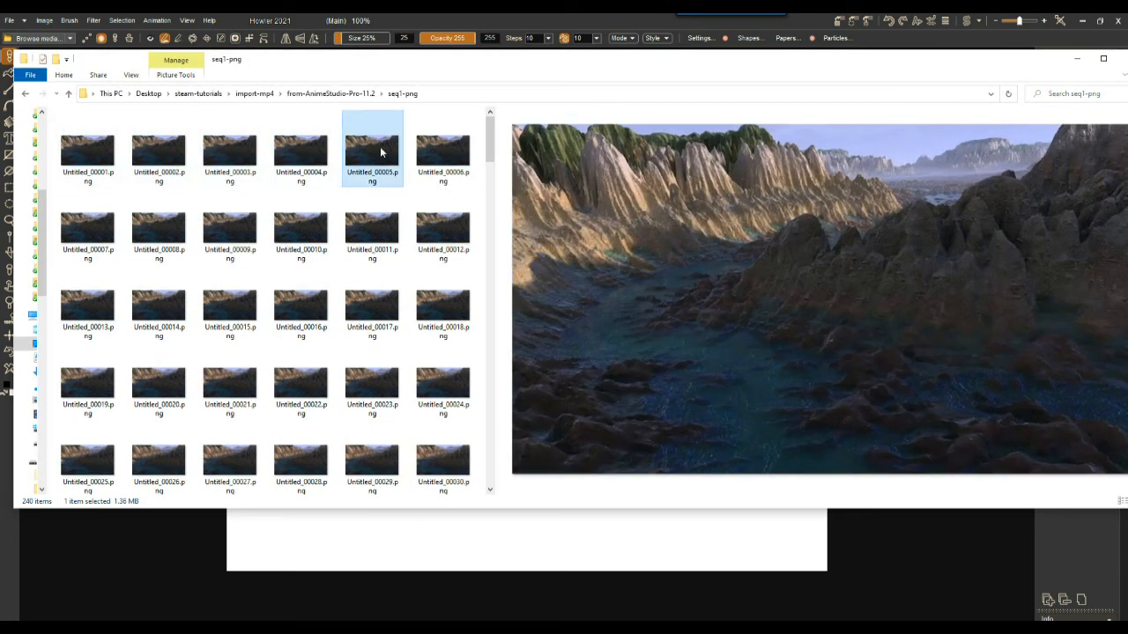
click(442, 152)
click(97, 231)
click(161, 230)
click(231, 230)
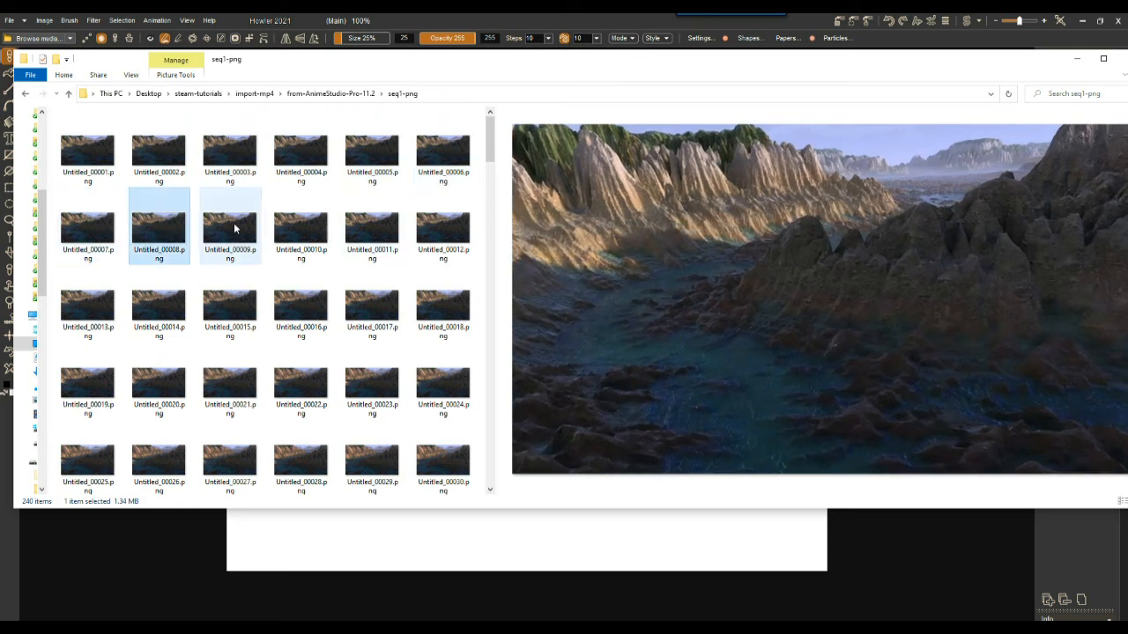
Step: Examine the first and last exported PNG frames in the seq1-png folder preview
click(299, 223)
click(82, 149)
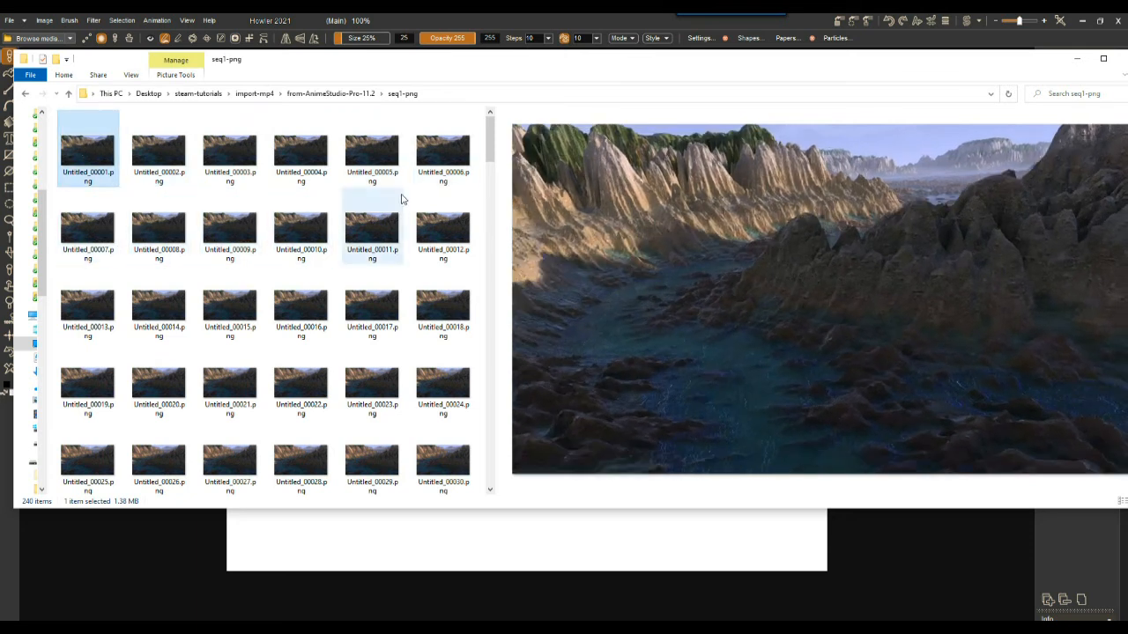
drag(490, 136, 482, 476)
click(436, 460)
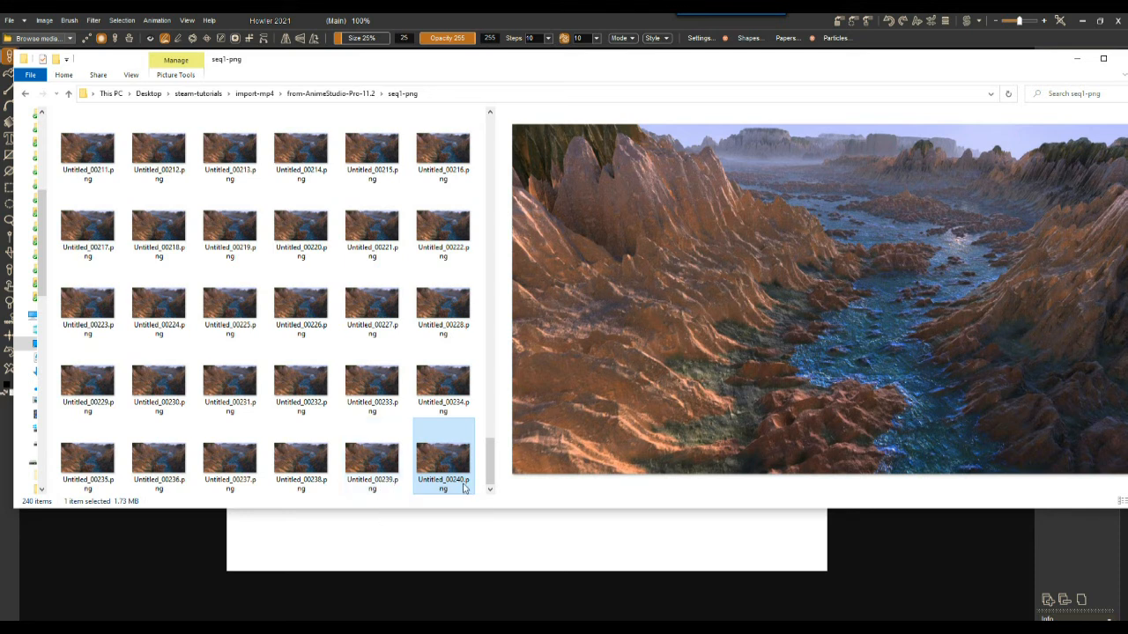
drag(489, 460, 485, 136)
click(103, 154)
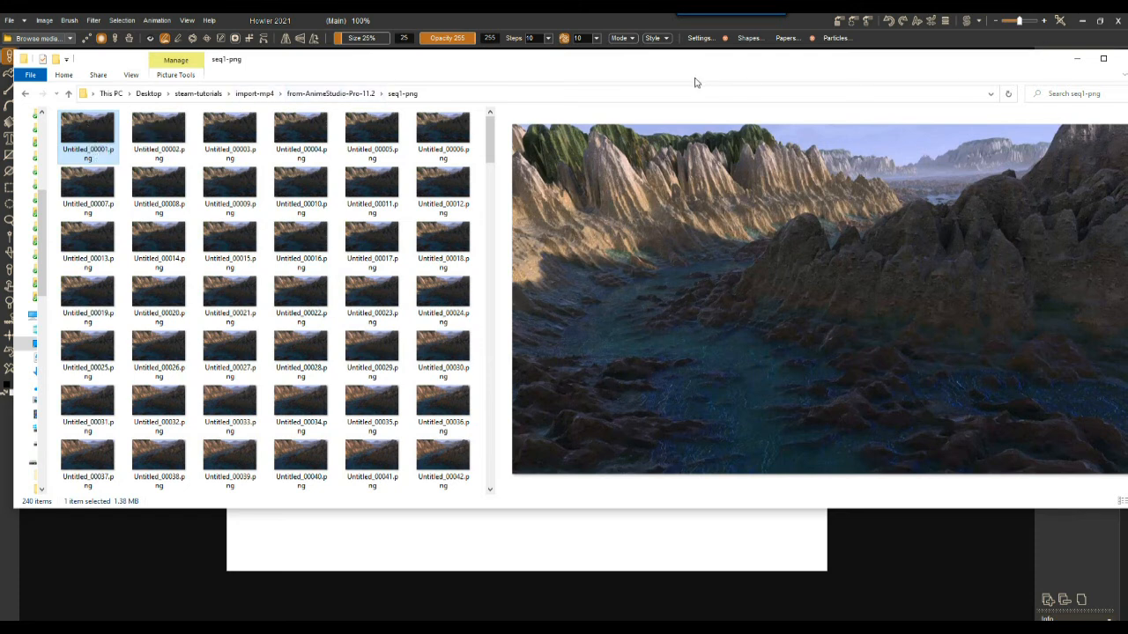
Step: Switch to Howler and browse the Load sequence dialog to steam-tutorials, import-mp4, from-AnimeStudio-Pro-11.2, seq1-png
drag(659, 70, 712, 278)
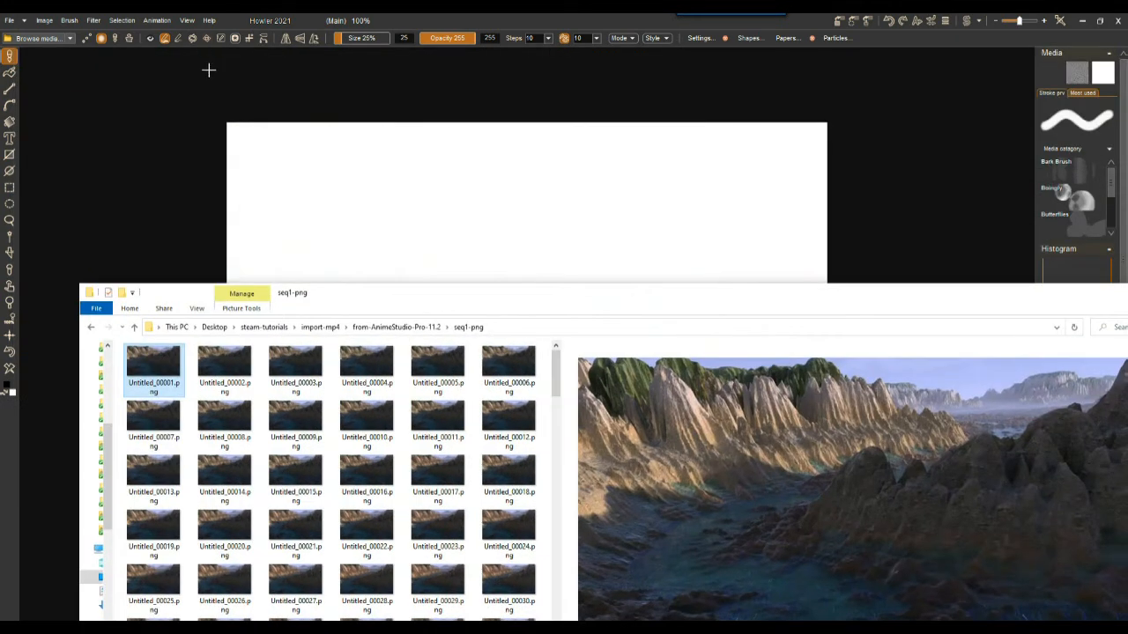
click(157, 19)
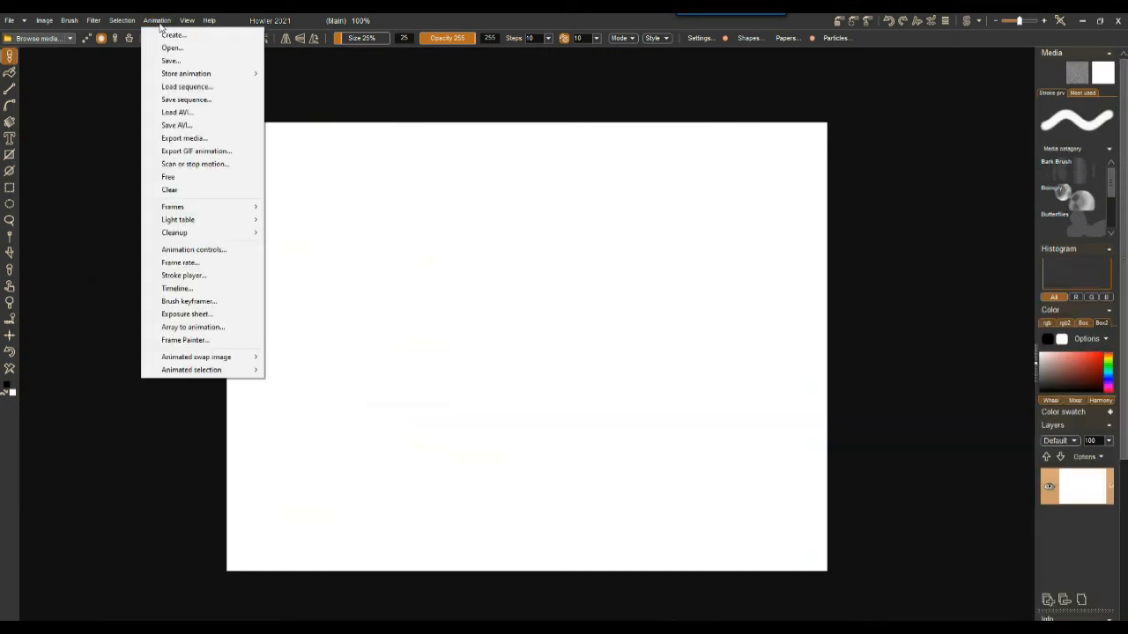
click(186, 87)
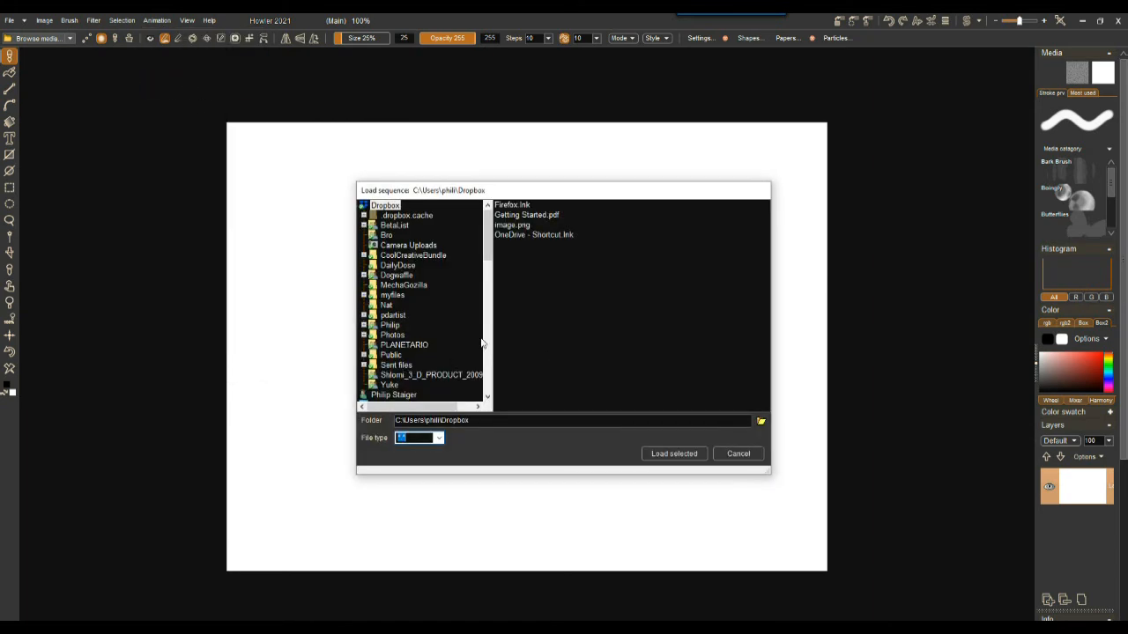
double_click(373, 209)
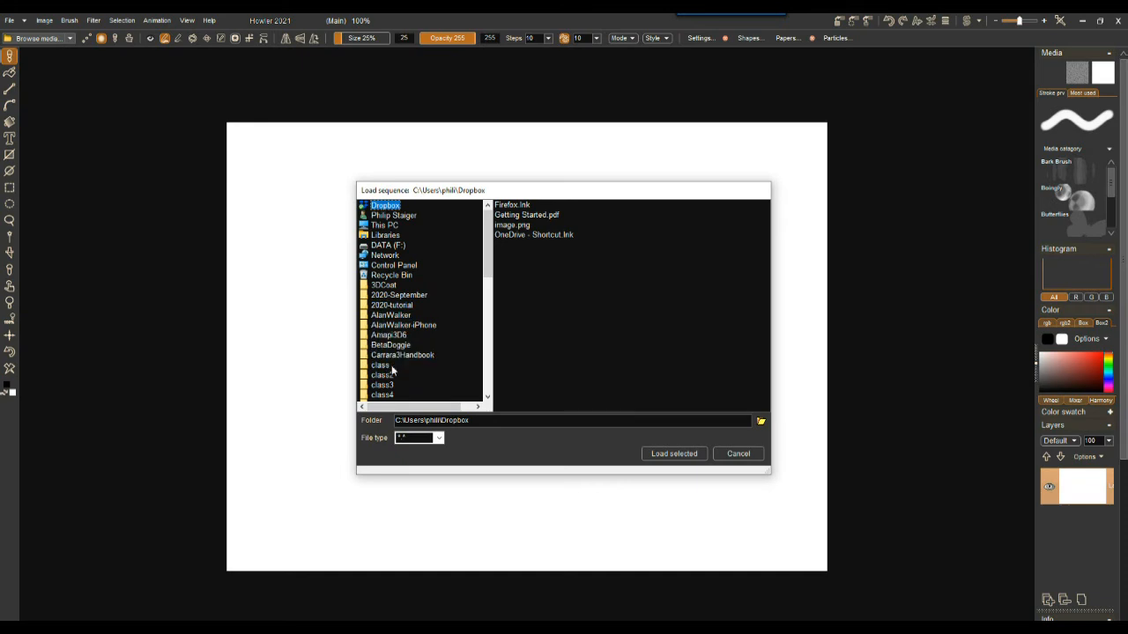
drag(485, 252, 484, 328)
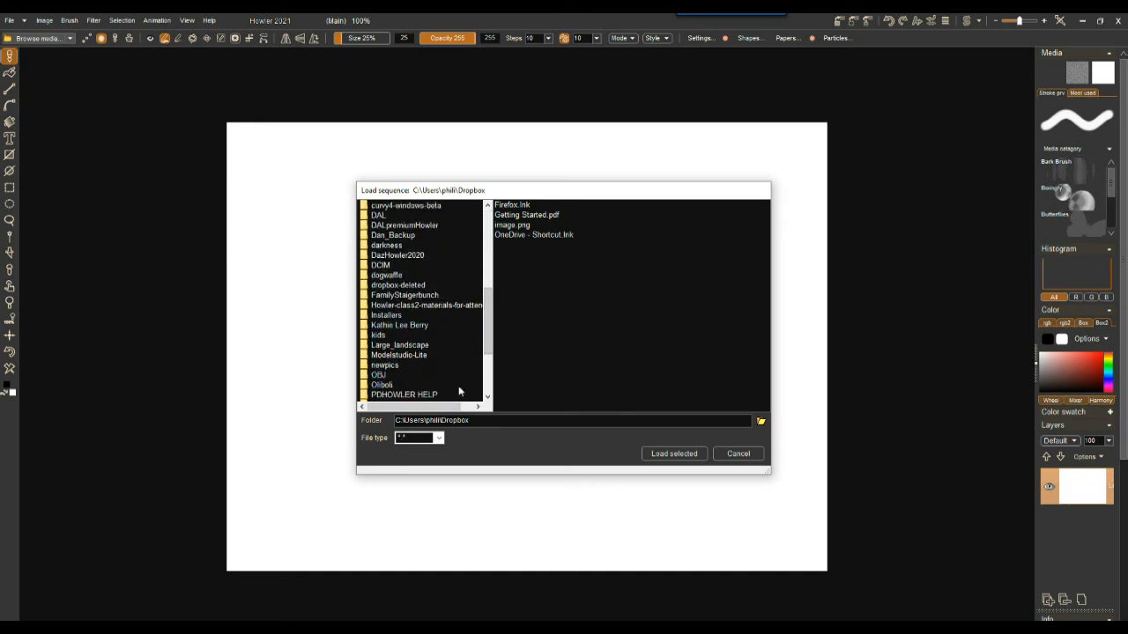
drag(491, 342, 490, 372)
double_click(397, 374)
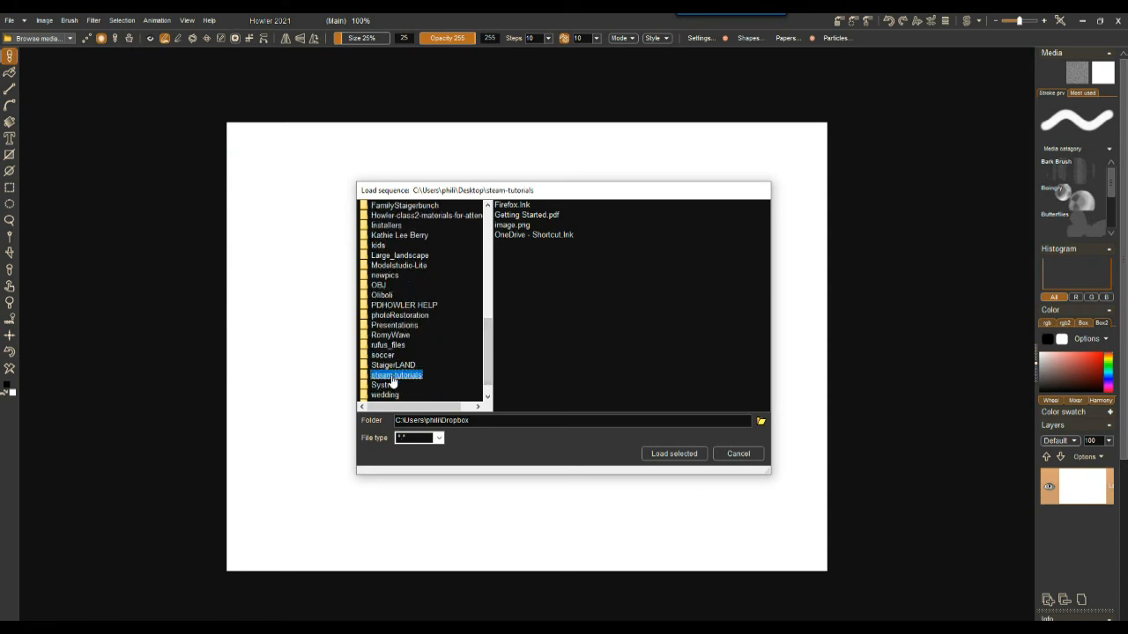
double_click(419, 350)
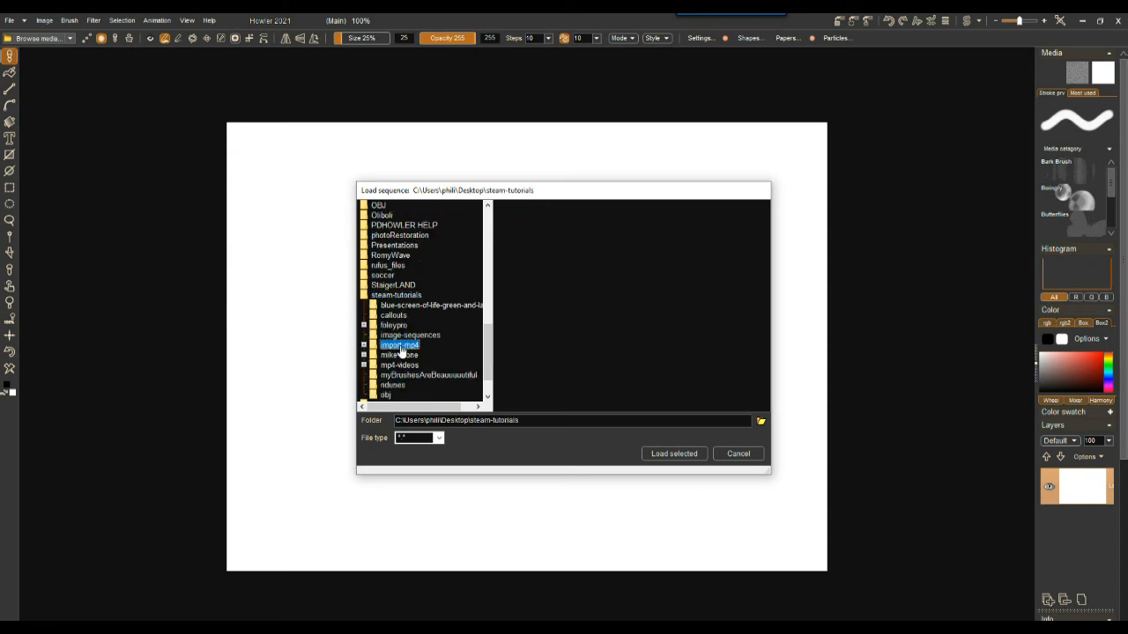
double_click(425, 355)
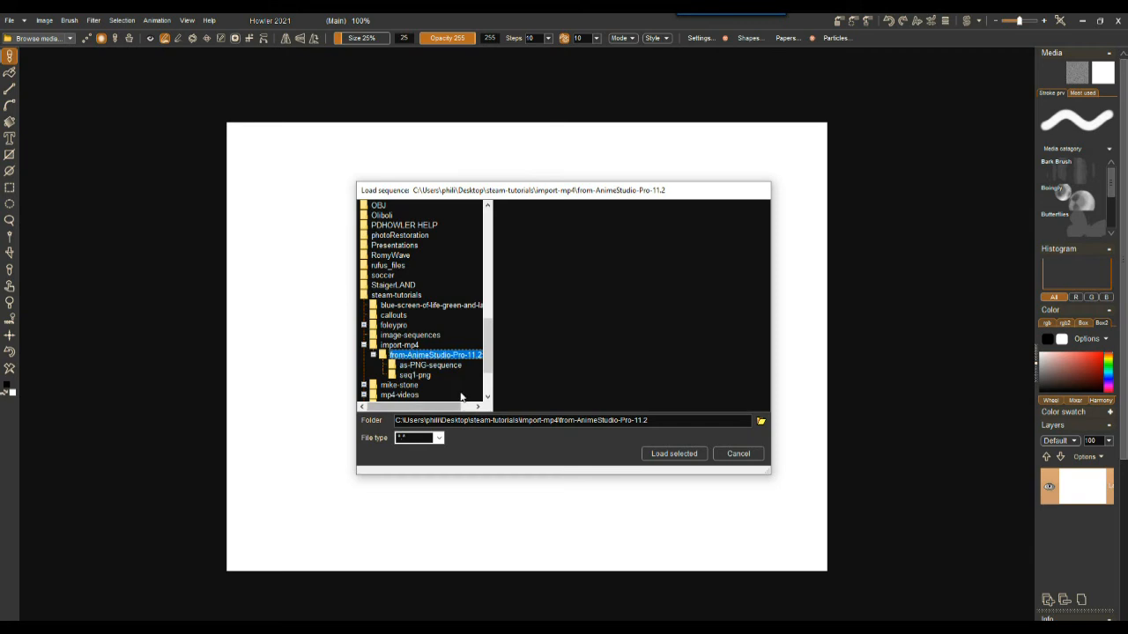
double_click(414, 375)
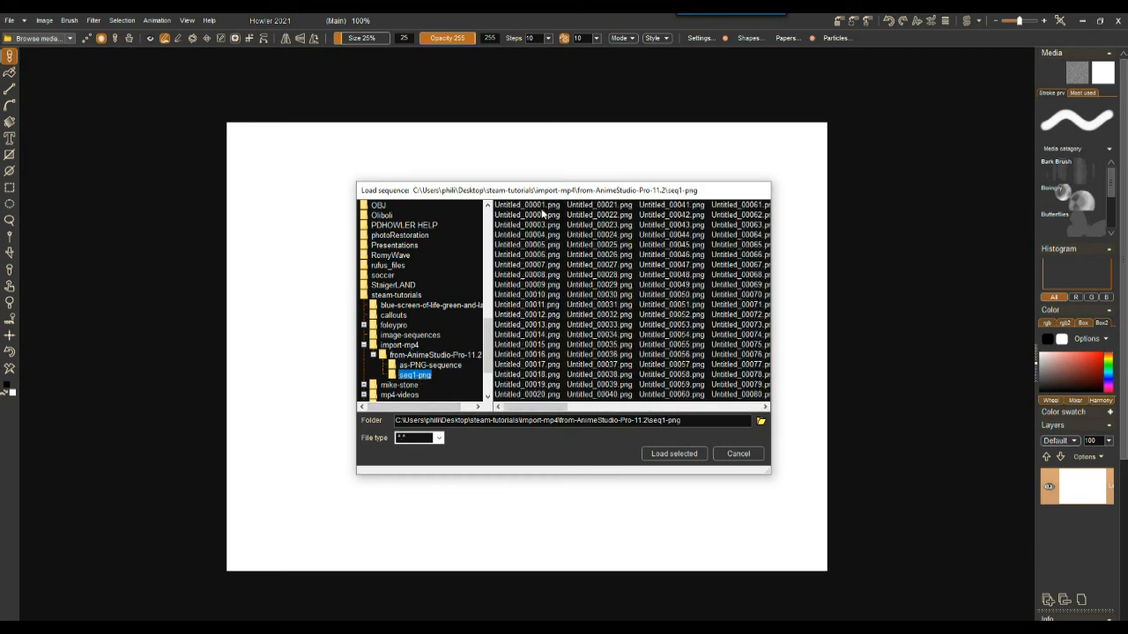
Step: Select a range of the PNG frames in seq1-png and load them as an animation
click(524, 207)
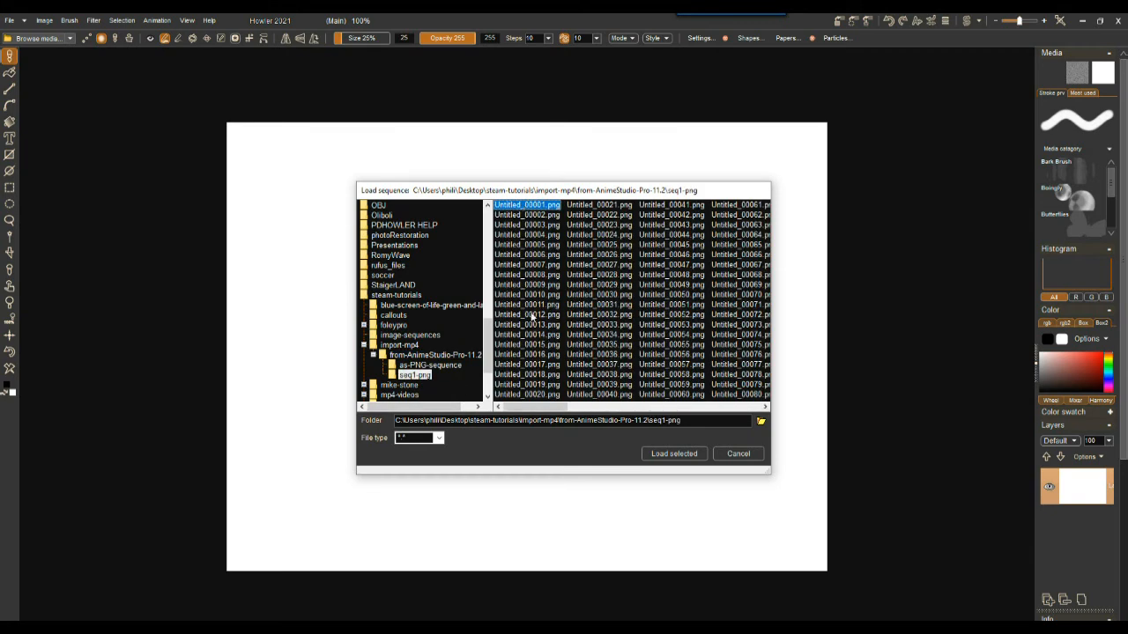
shift+click(527, 325)
drag(575, 361, 518, 340)
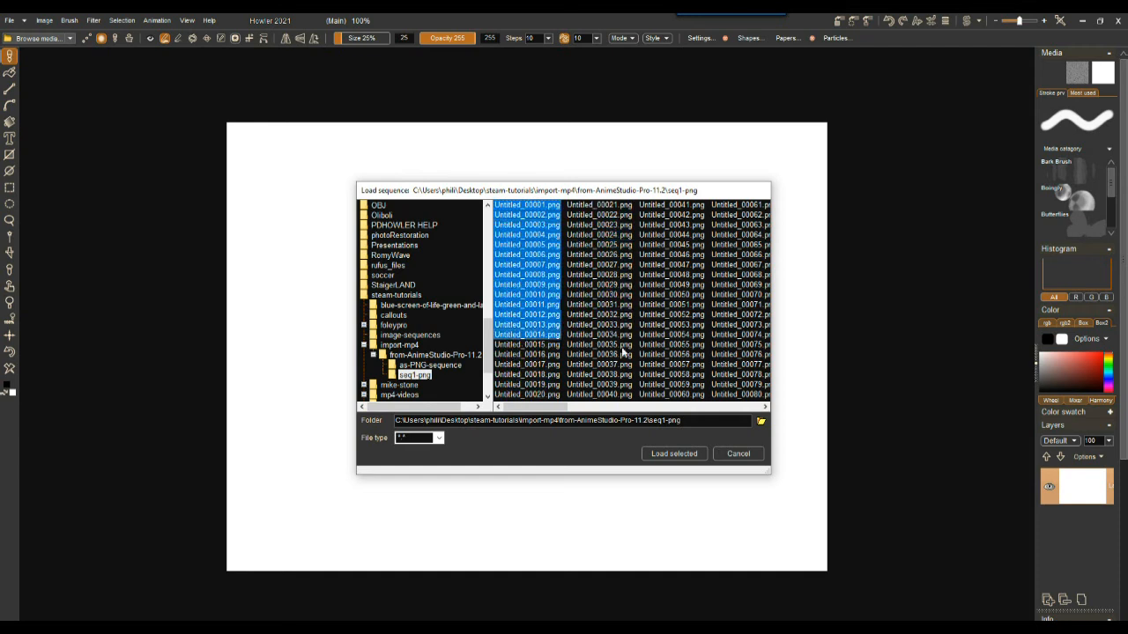
click(730, 408)
click(735, 409)
drag(663, 409, 370, 399)
shift+click(677, 395)
shift+click(589, 256)
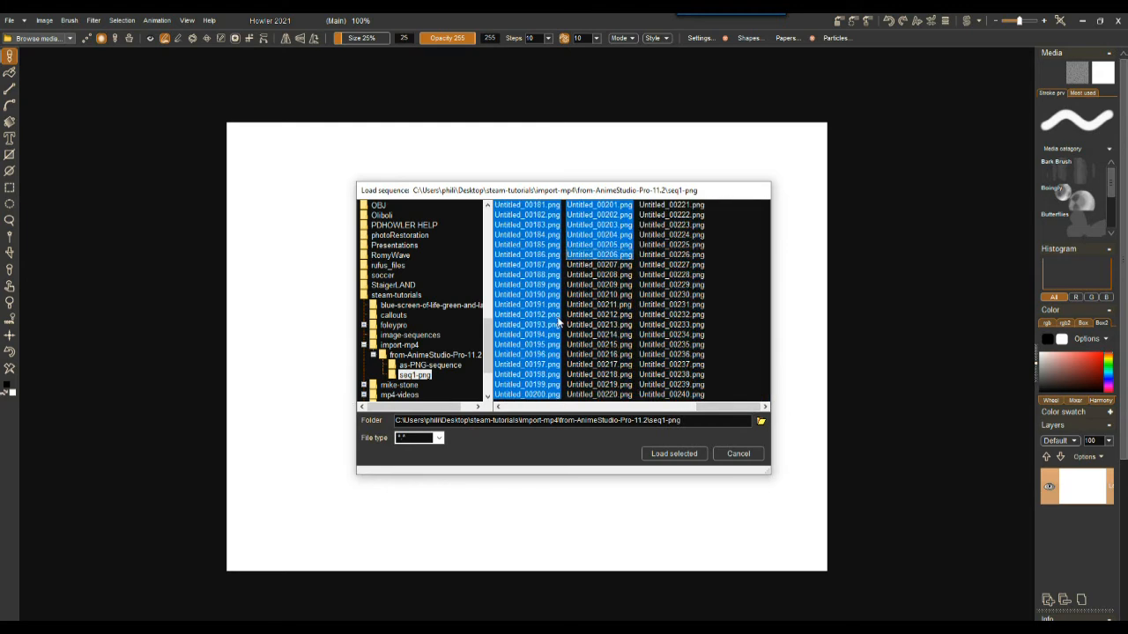
click(675, 454)
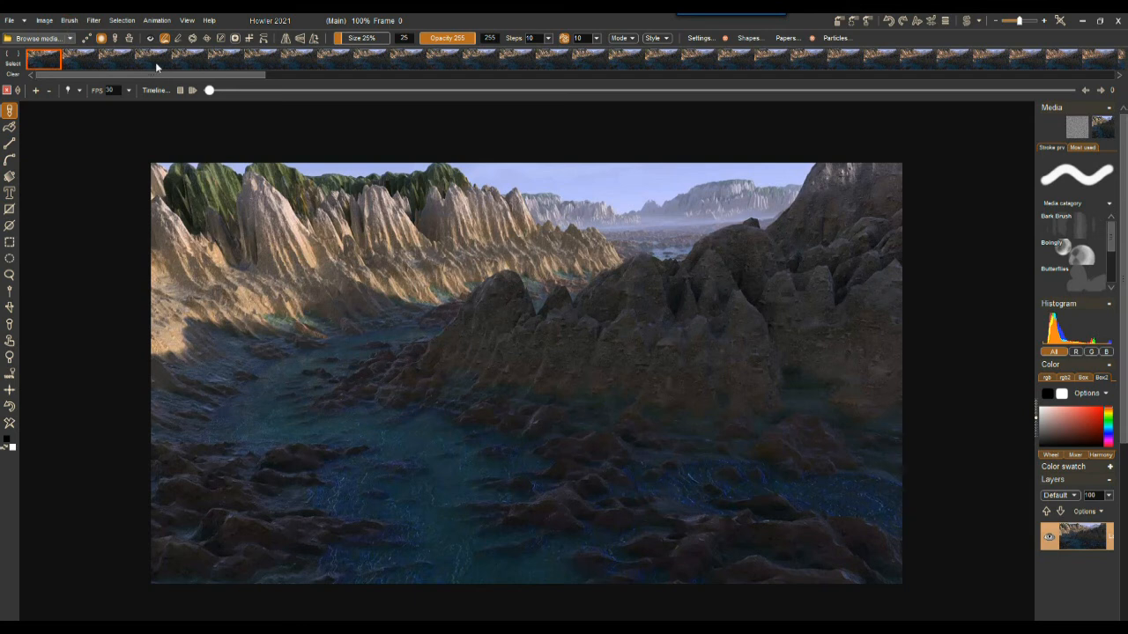
Step: Free the loaded animation and close the frame strip
drag(210, 91, 171, 116)
drag(256, 118, 155, 95)
click(156, 20)
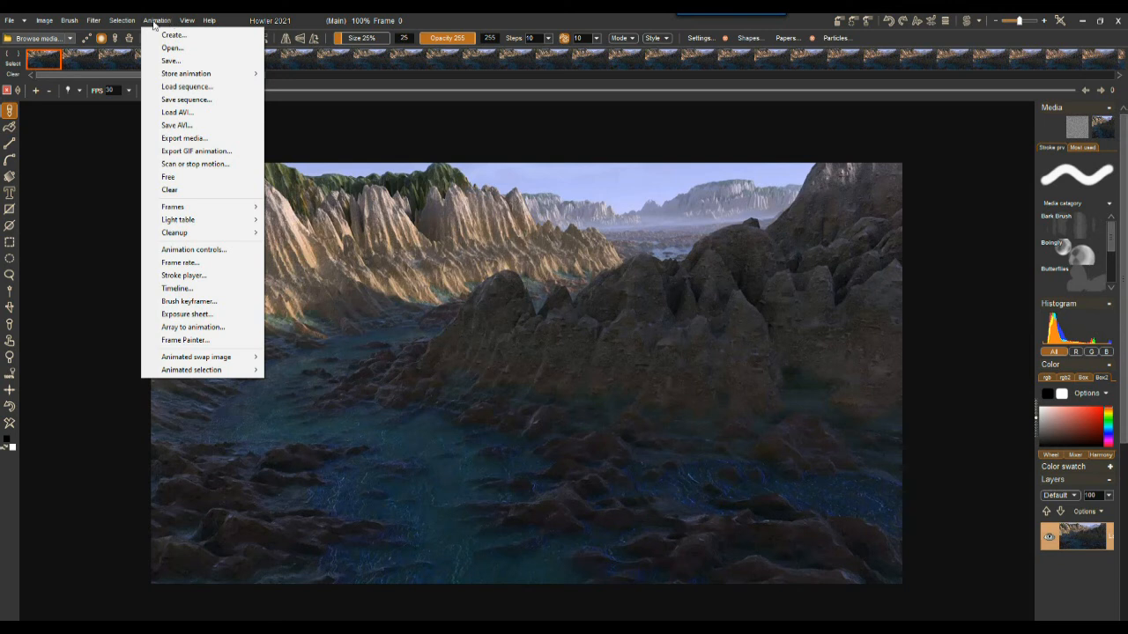
click(179, 179)
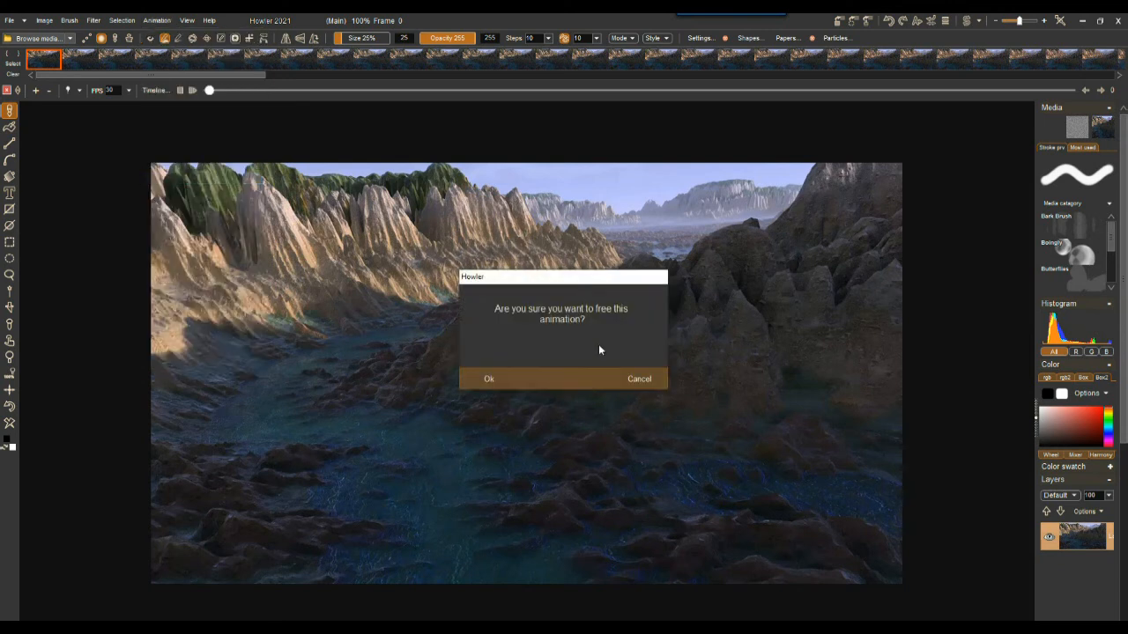
click(487, 380)
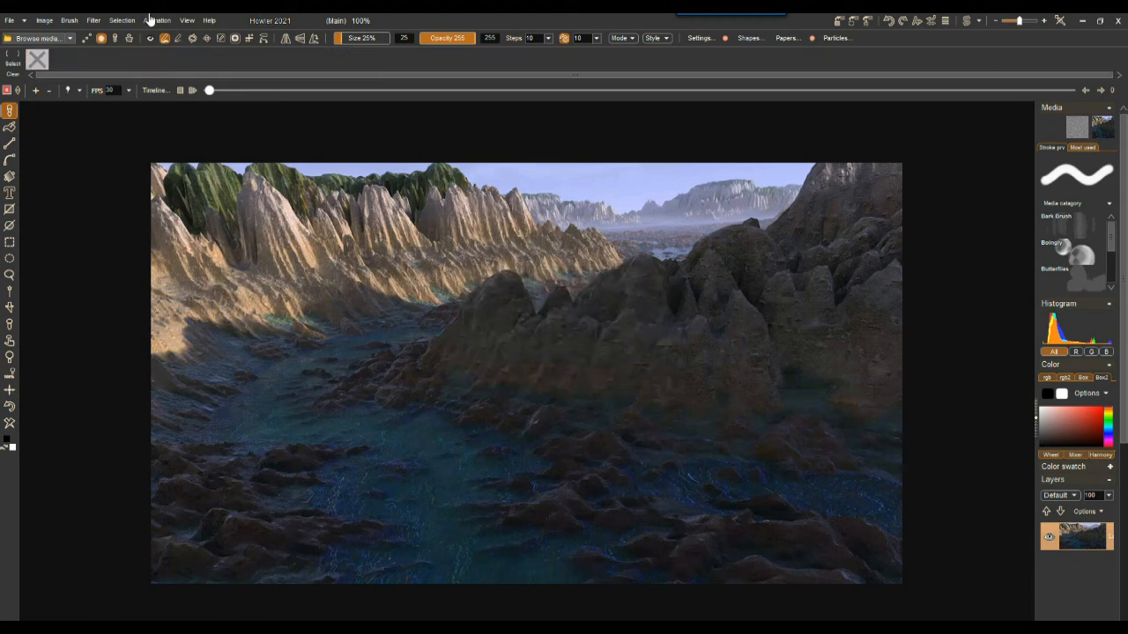
click(8, 90)
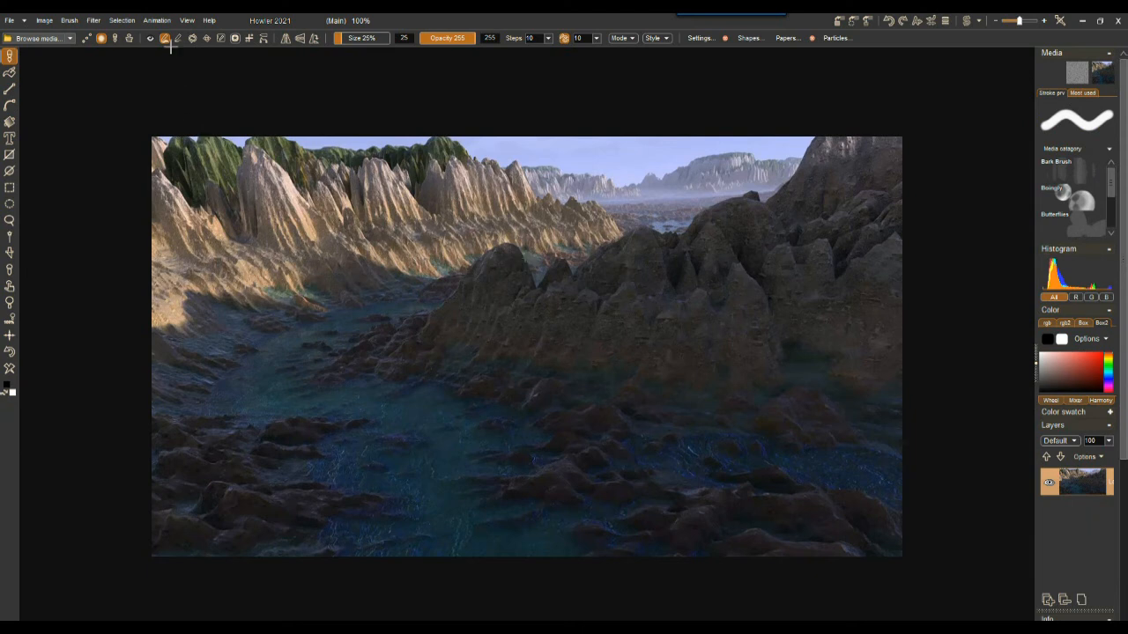
Step: Reopen Load sequence, enlarge the dialog, and set the file type filter to *.png
click(156, 21)
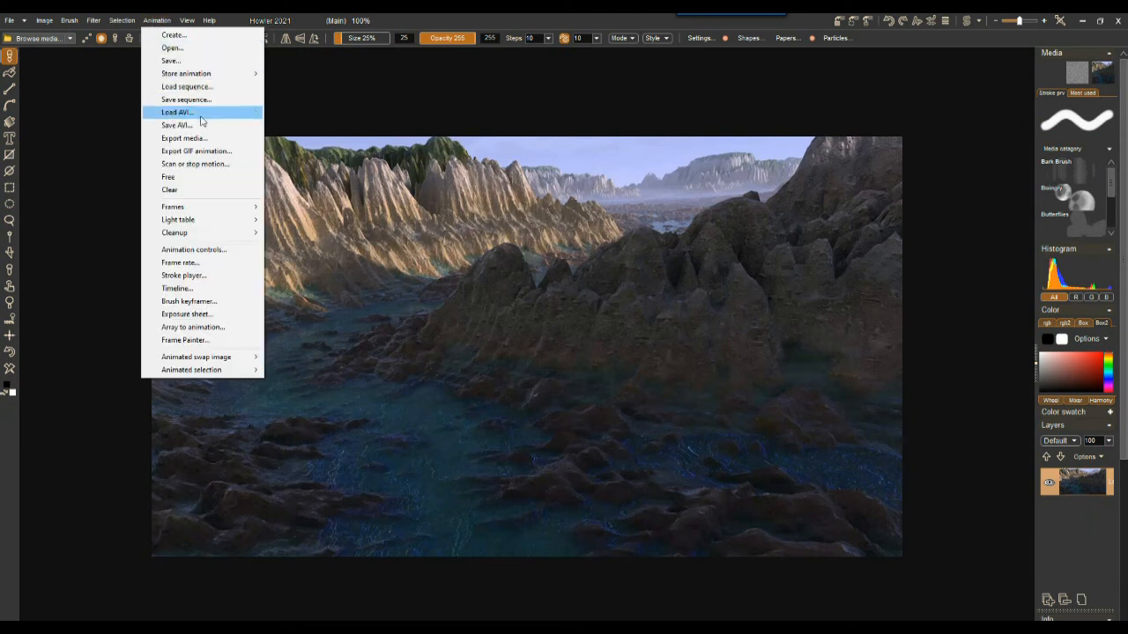
click(187, 86)
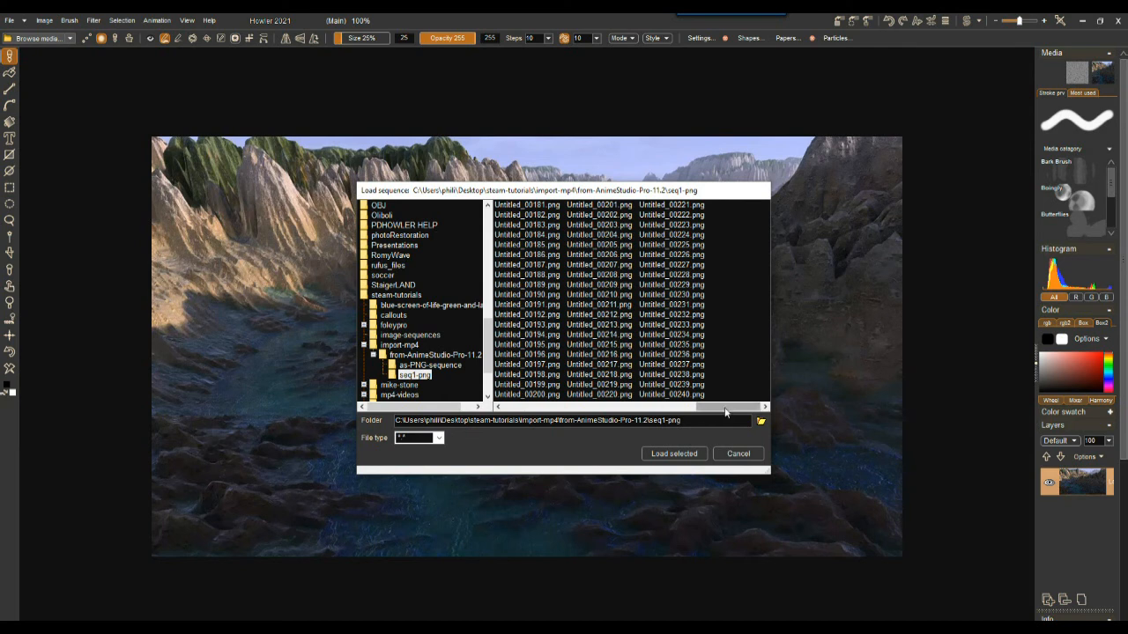
drag(743, 407, 531, 408)
drag(497, 193, 240, 81)
drag(514, 359, 931, 552)
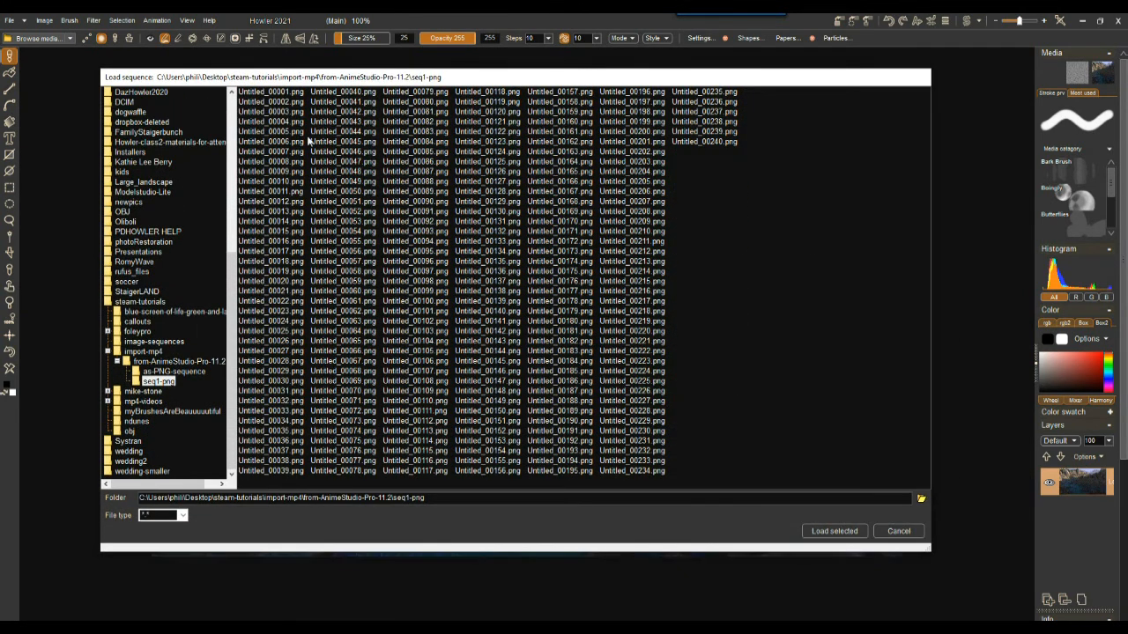
click(266, 93)
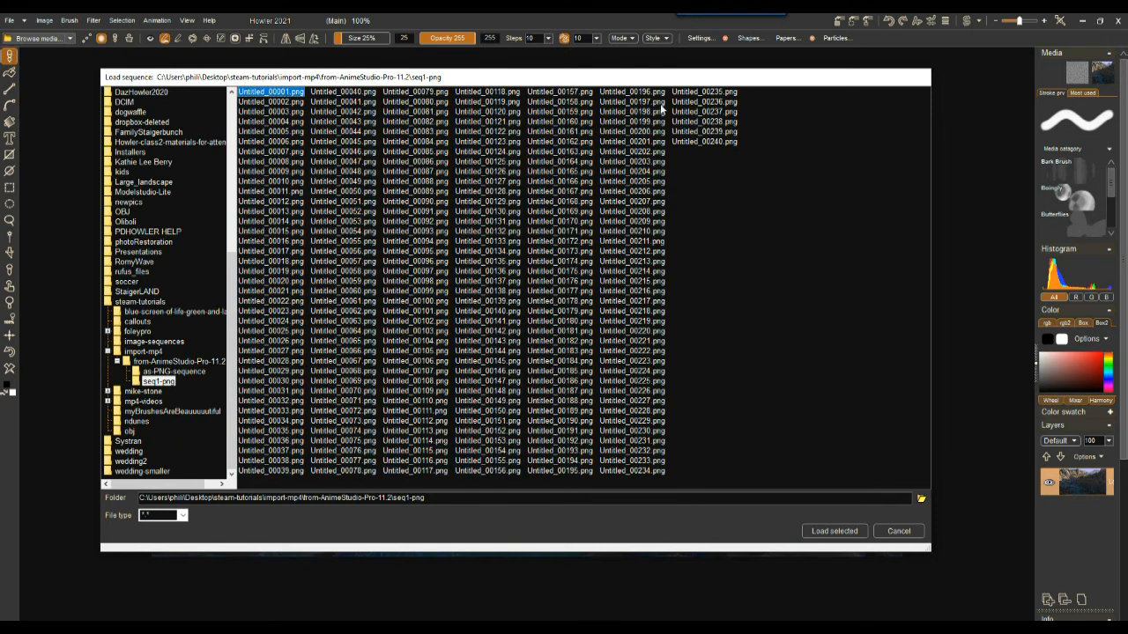
shift+click(692, 144)
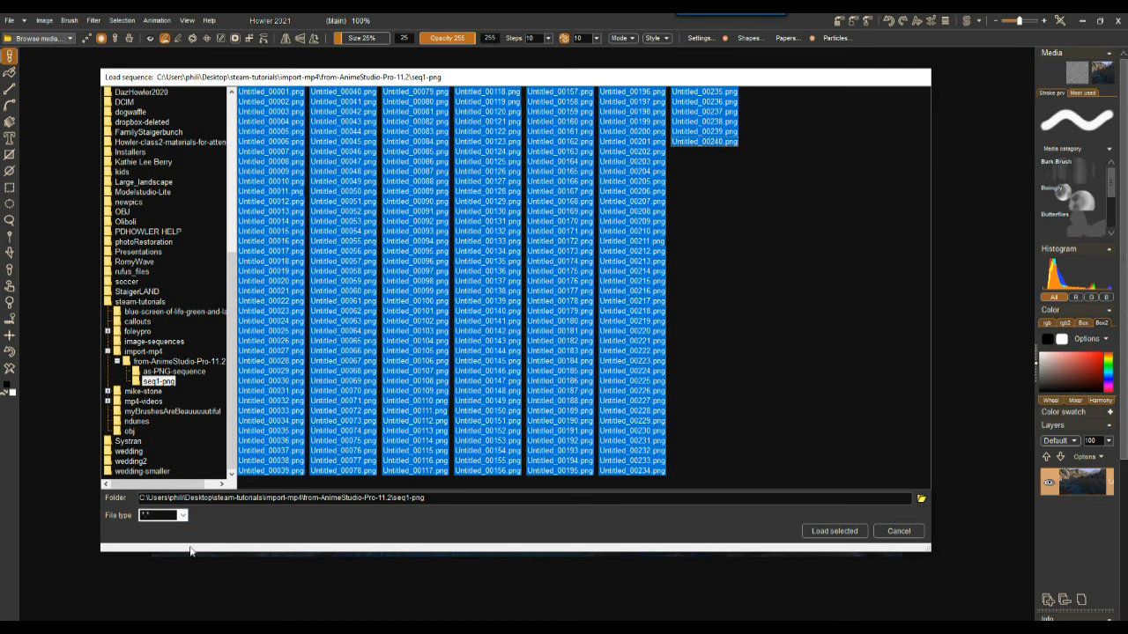
click(177, 516)
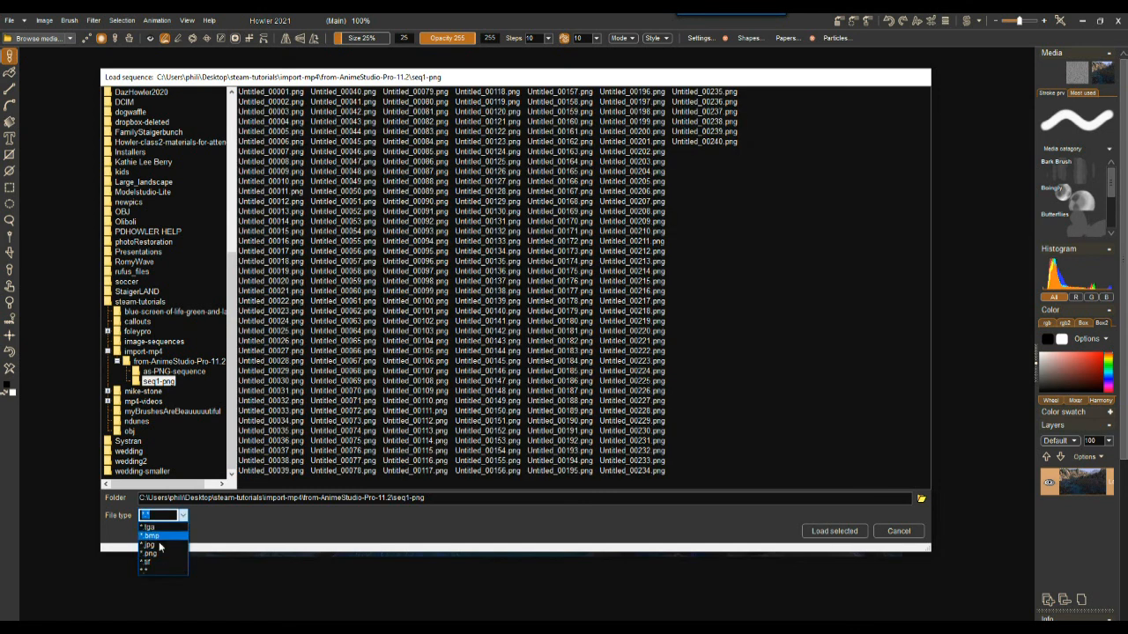
click(159, 546)
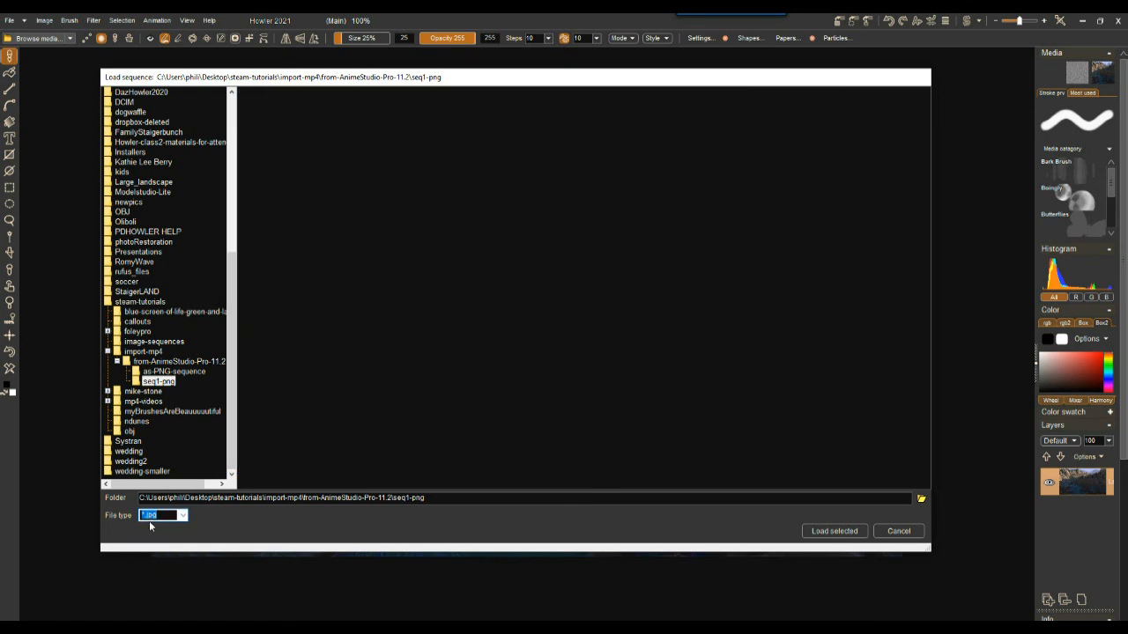
click(184, 517)
click(160, 555)
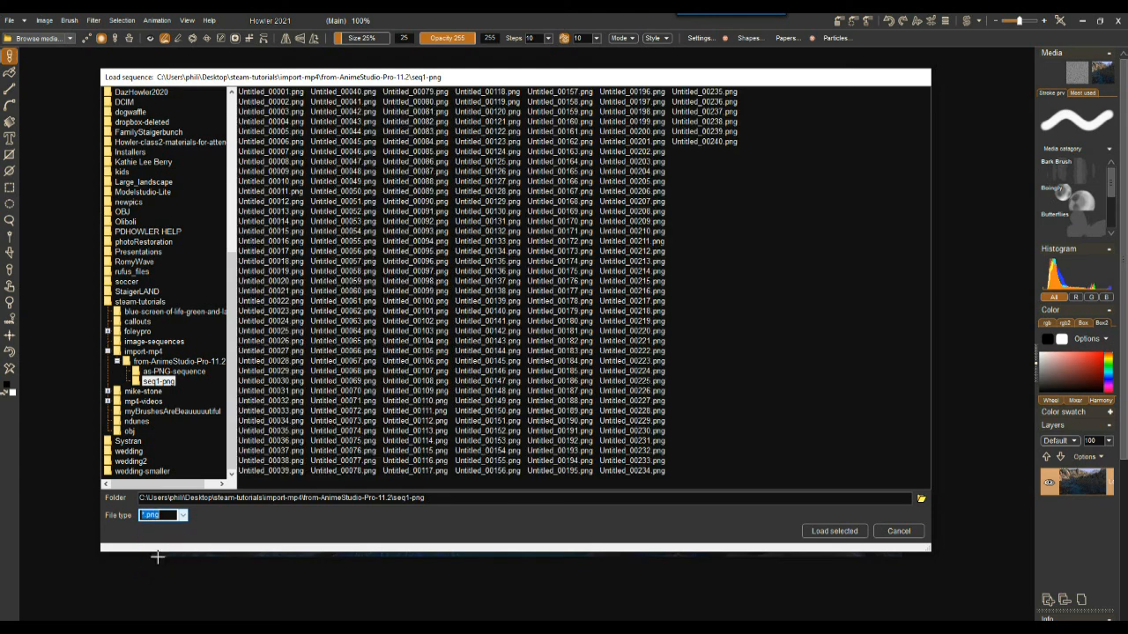
Step: Select all frames from Untitled_00001.png to Untitled_00240.png and load them
click(262, 92)
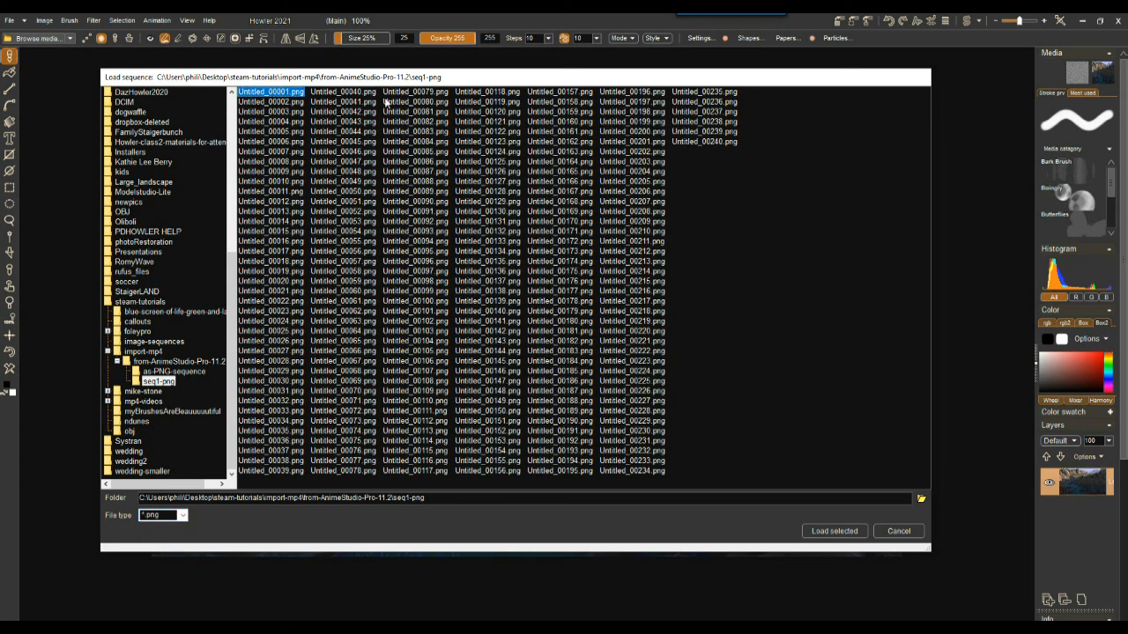
shift+click(712, 142)
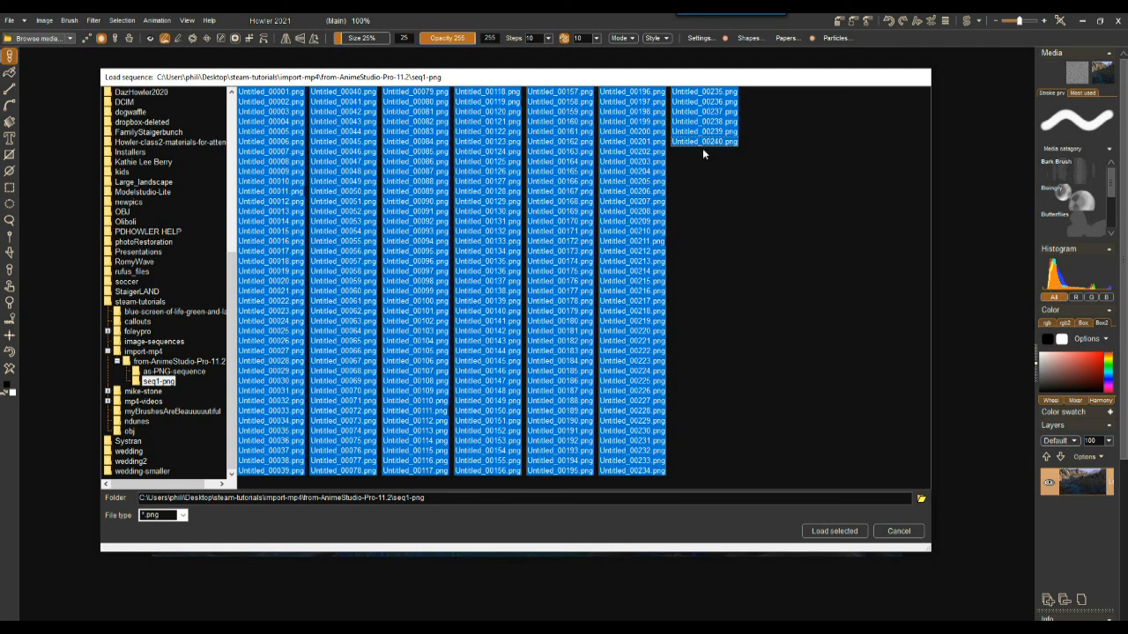
click(833, 530)
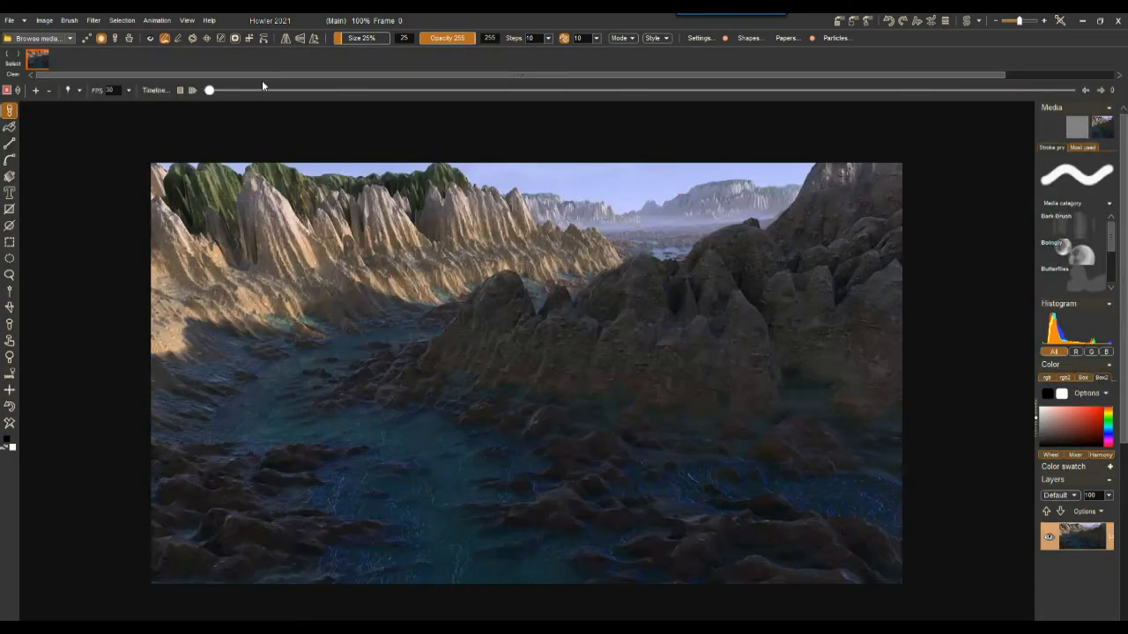
Step: Play the animation and scrub the timeline to preview the frames
click(194, 91)
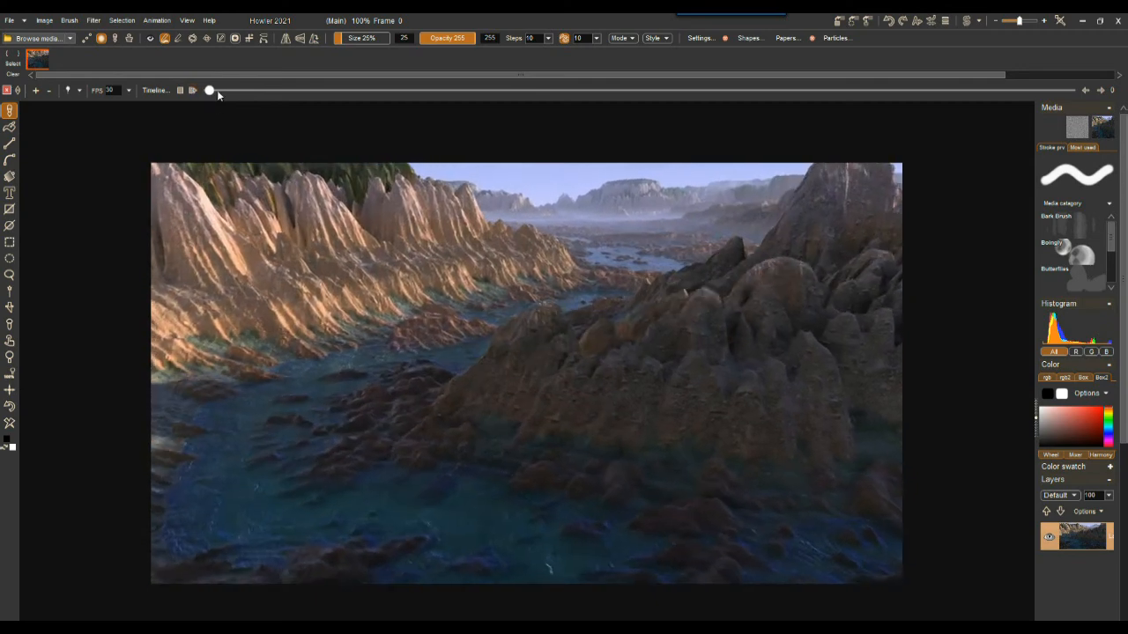
mouse_move(211, 91)
mouse_down()
mouse_move(591, 118)
mouse_move(911, 100)
mouse_move(622, 103)
mouse_move(214, 72)
mouse_up()
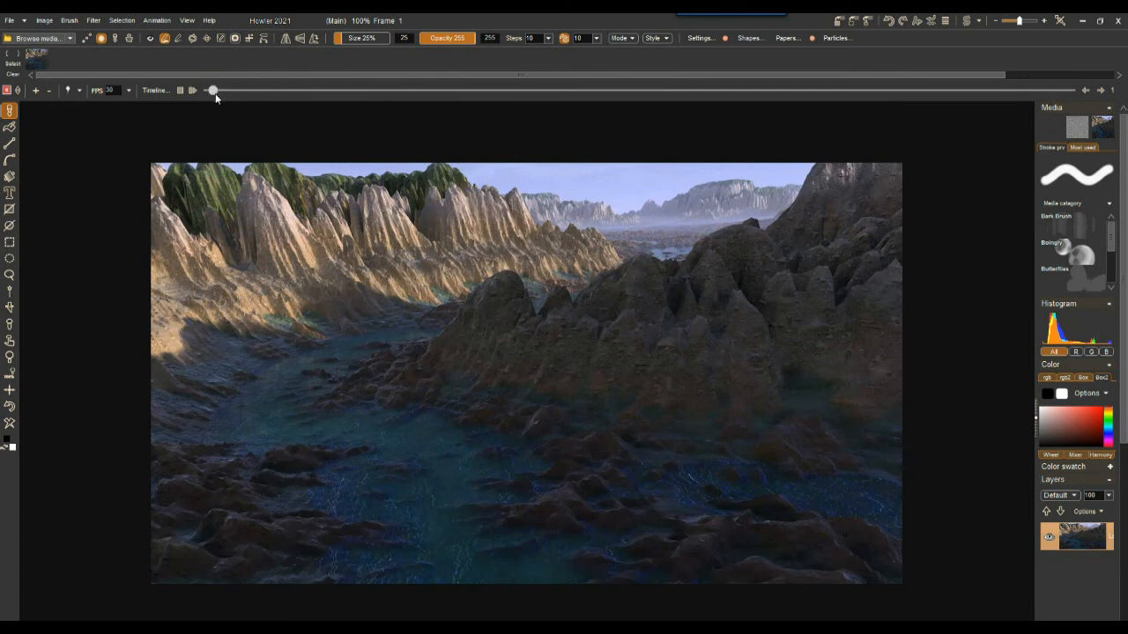
mouse_move(213, 91)
mouse_down()
mouse_move(642, 91)
mouse_move(209, 90)
mouse_up()
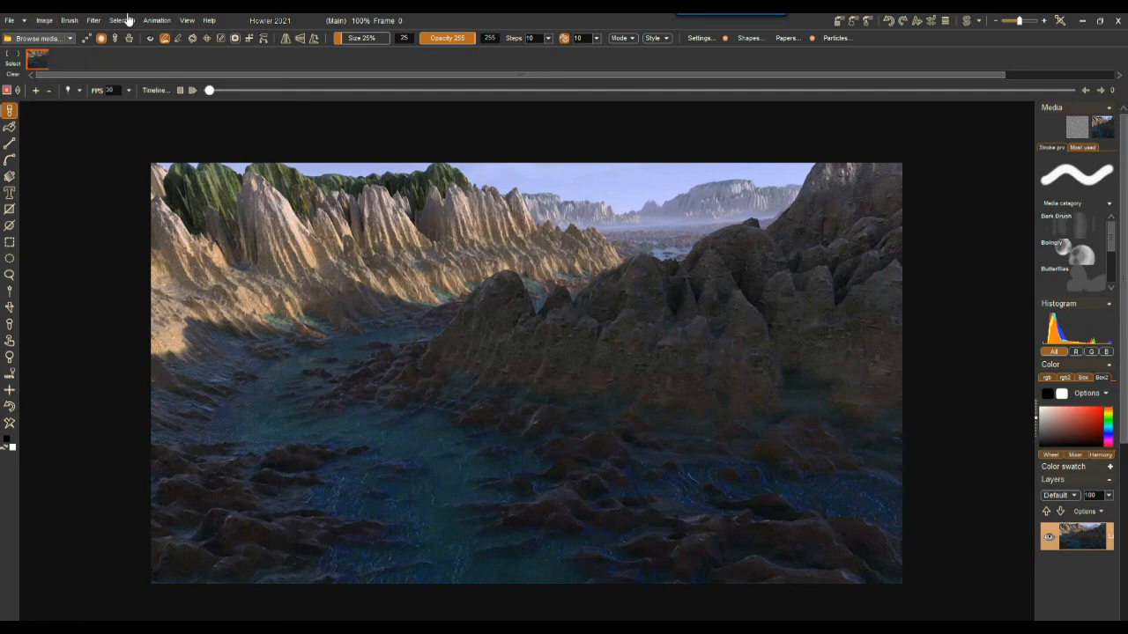
Step: Halve the animation's frame count with Time stretch using the /2 option, then play it back
right_click(37, 58)
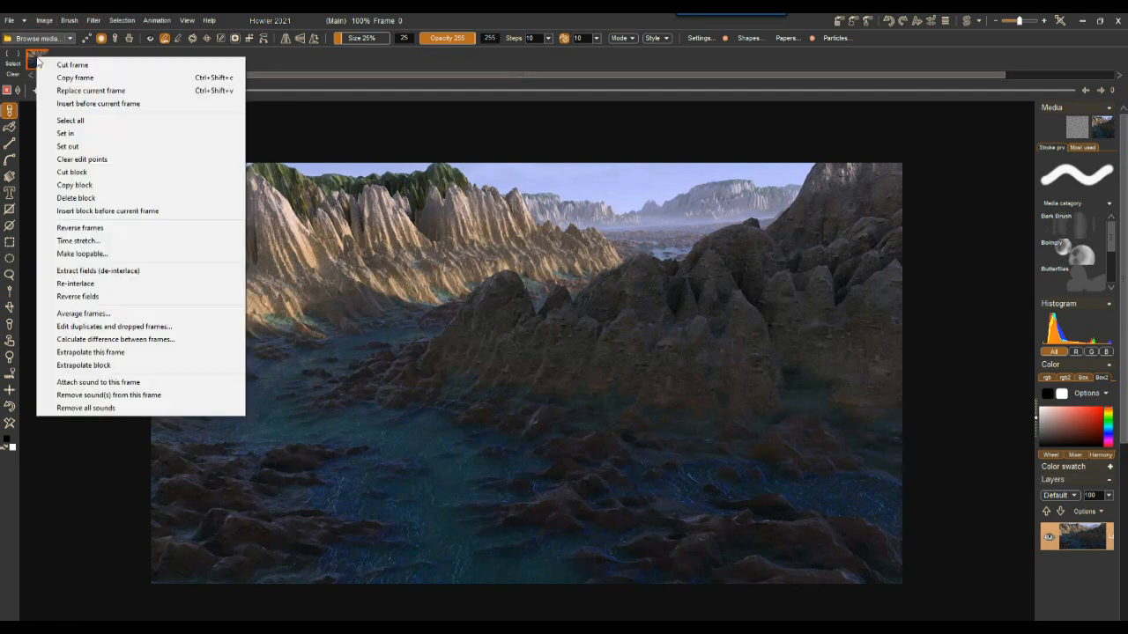
click(101, 240)
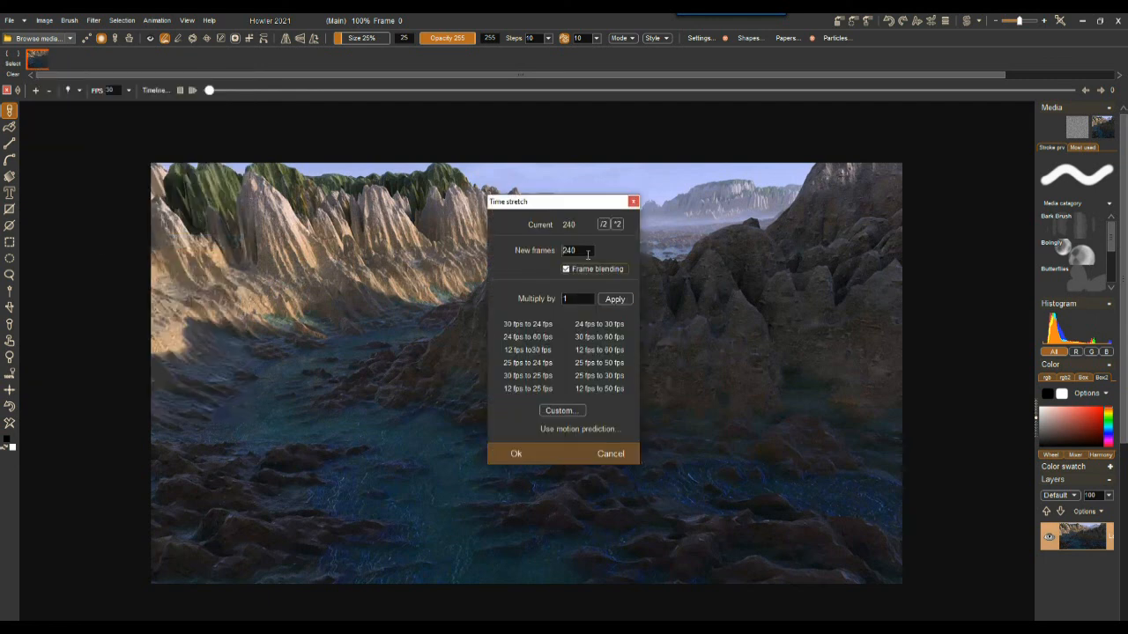
click(603, 224)
click(517, 455)
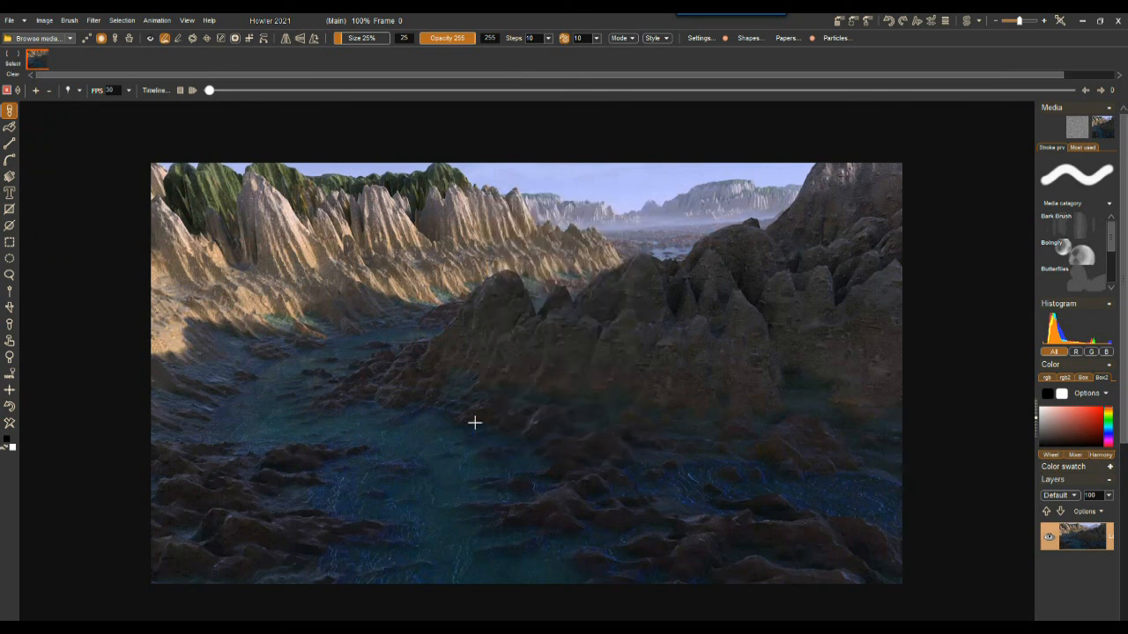
click(193, 90)
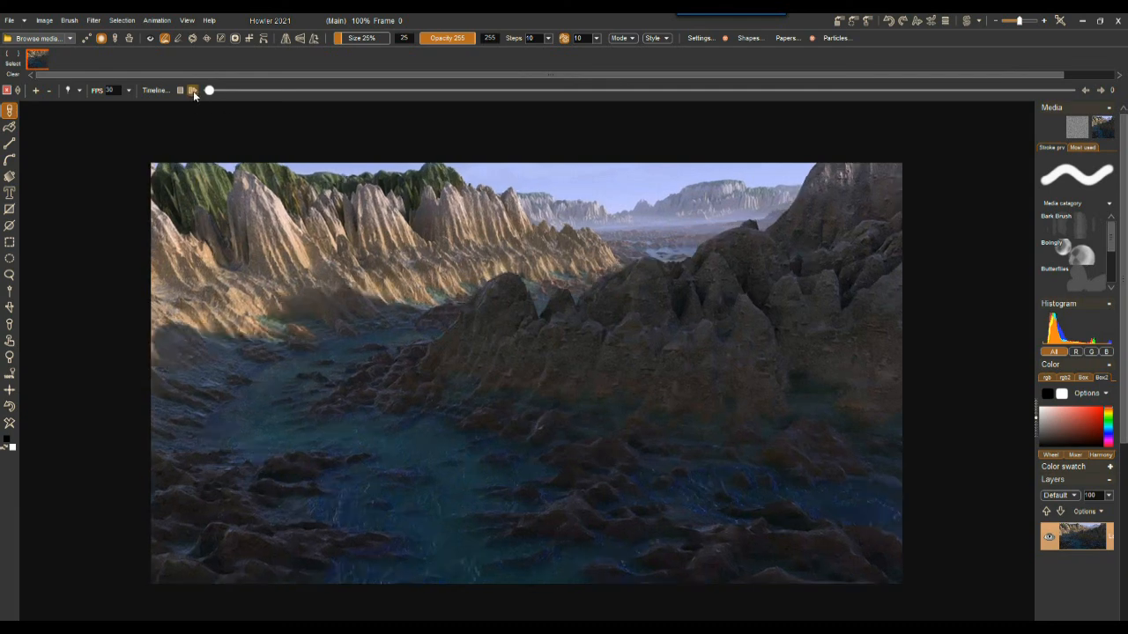